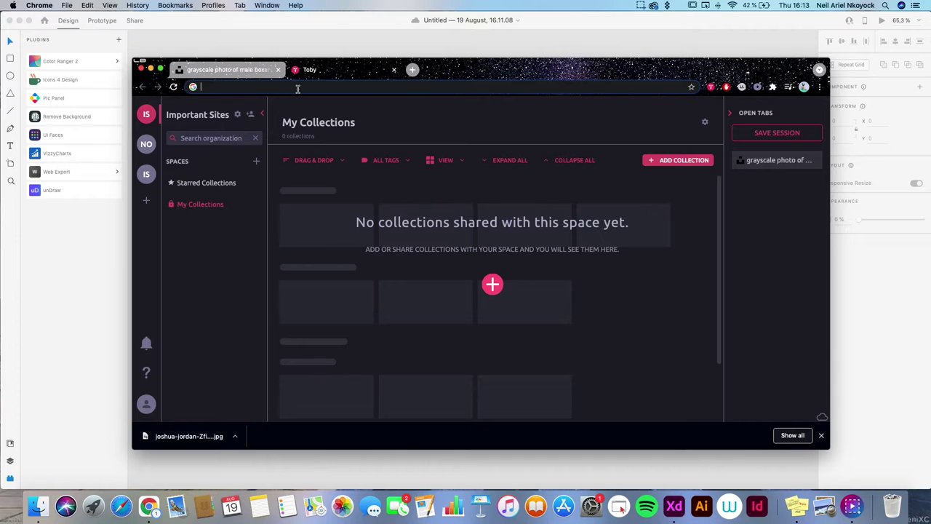
- Search Google Images for "boxer hitting bag" and browse the picture results
text(boxer hitting bag)
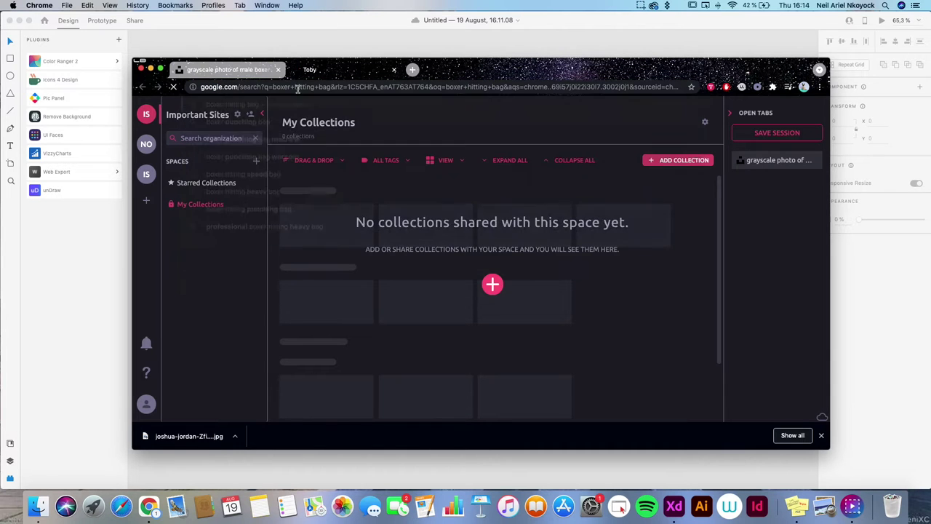
key(Return)
click(266, 149)
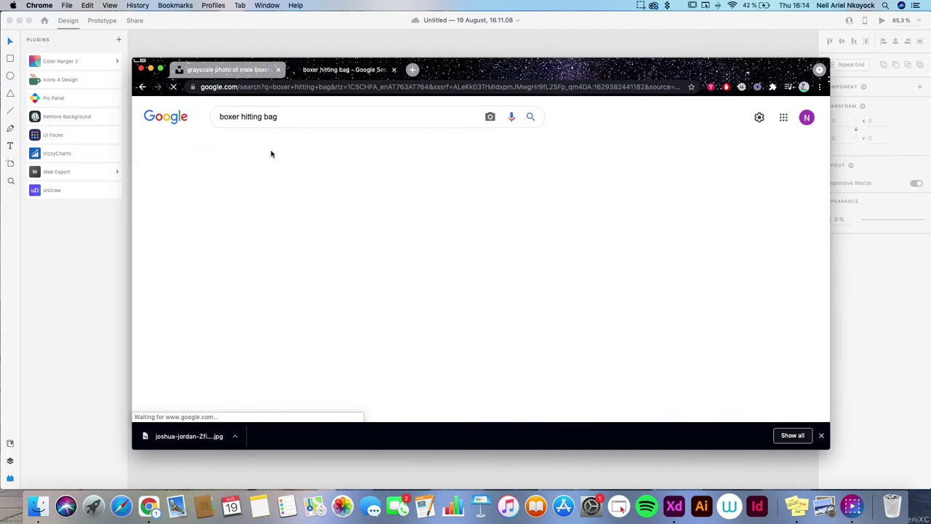
scroll(296, 195, down, 5)
scroll(379, 232, down, 4)
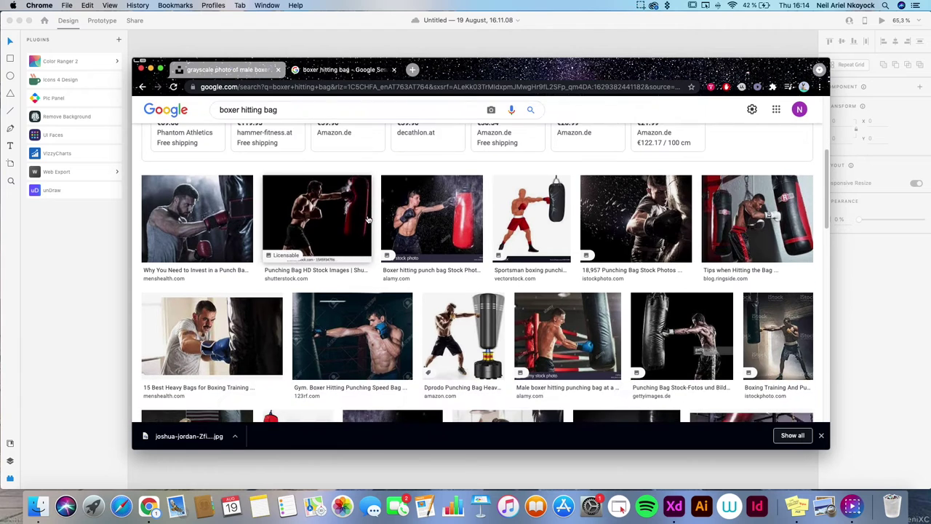
scroll(389, 208, down, 3)
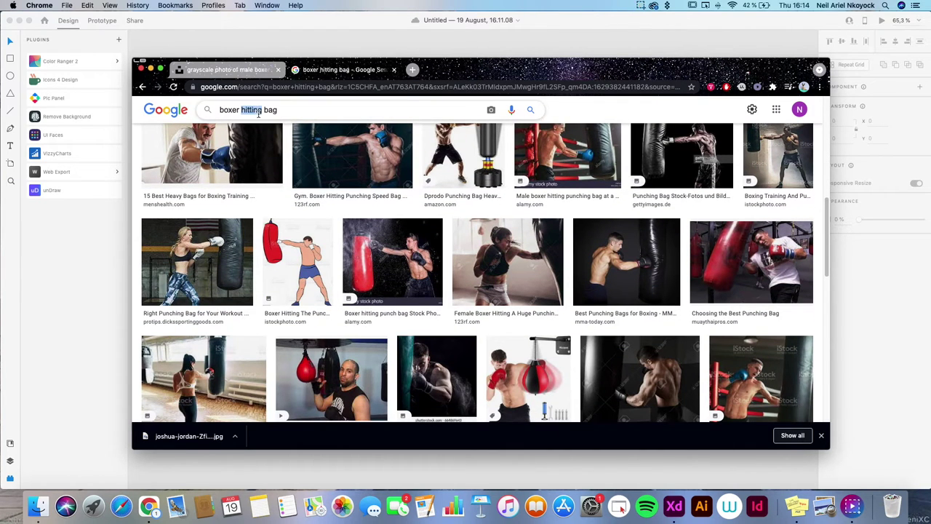
- Change the image search to "boxer bag png" and browse the results for a boxer with a punching bag
key(BackSpace)
text(png)
key(Return)
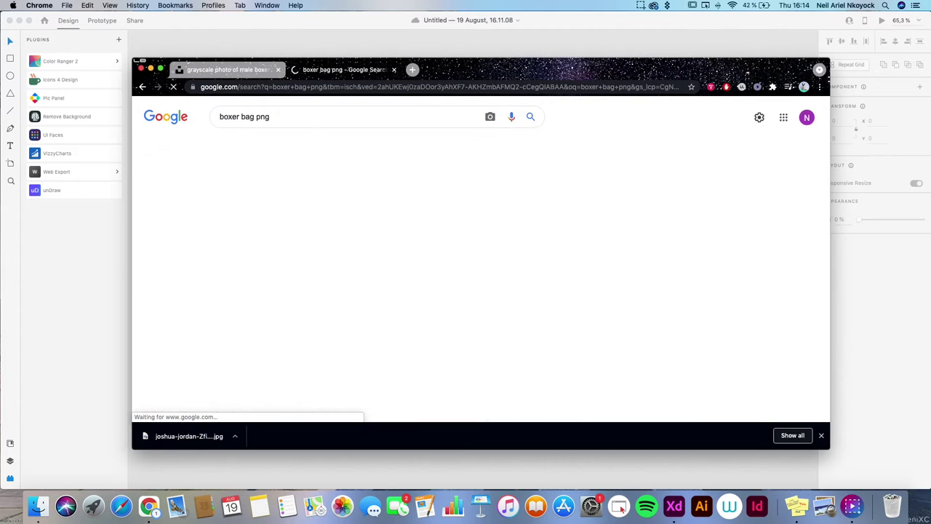
scroll(399, 182, down, 10)
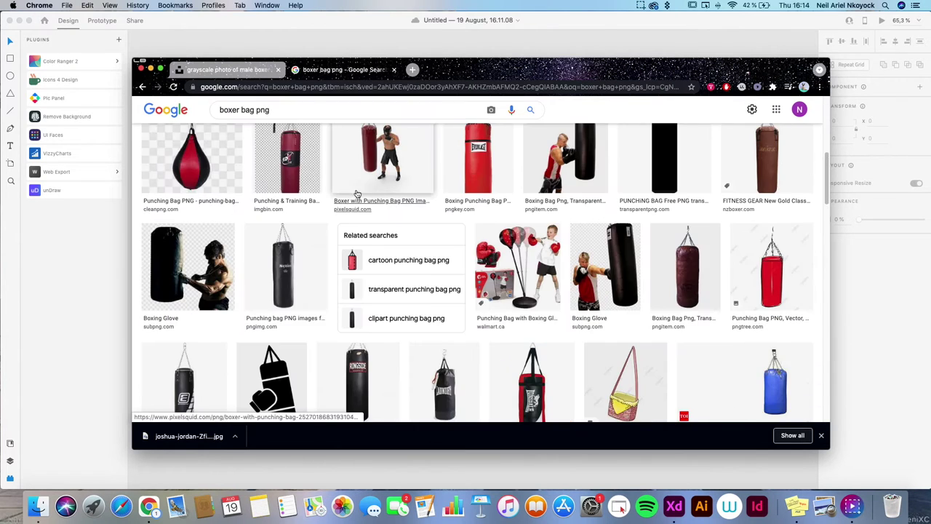
scroll(400, 146, down, 10)
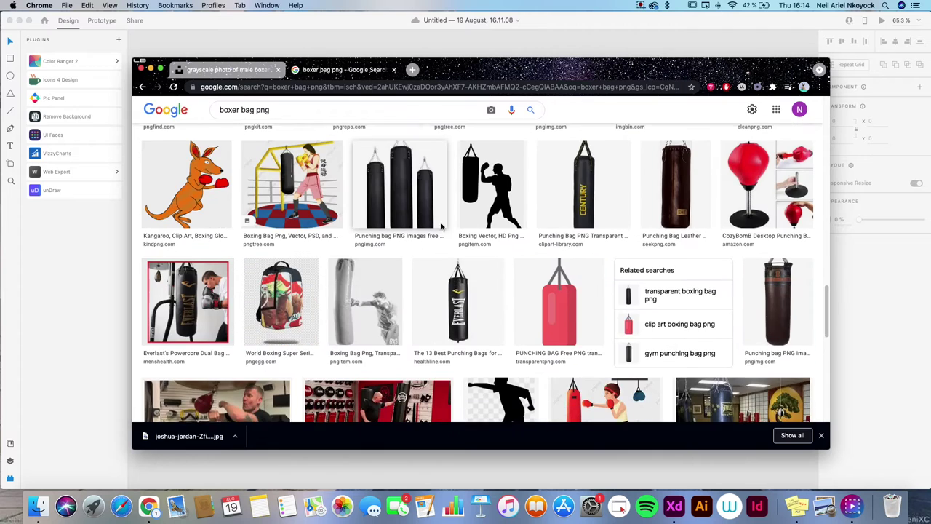
scroll(458, 233, down, 3)
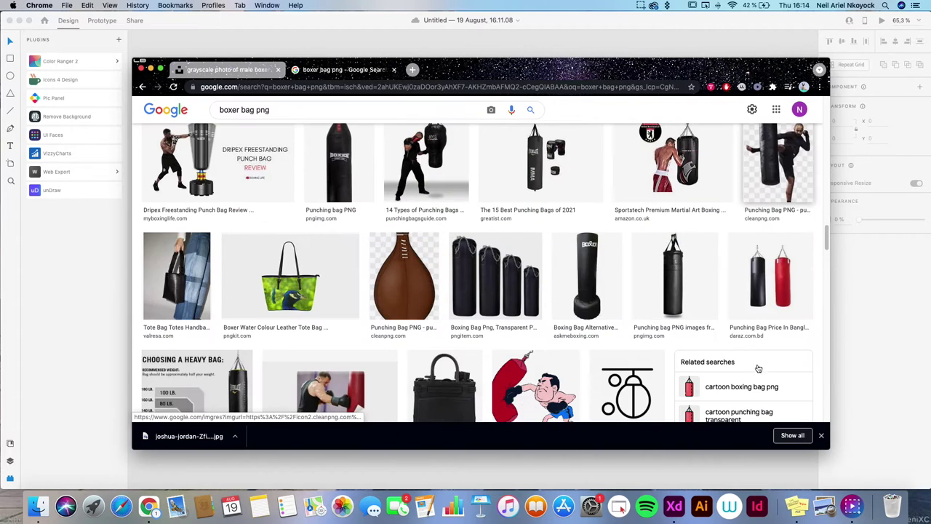
- Open the related PNGEgg picture of the man kicking a punching bag and save it to the Desktop as "man kicking bag" in PNG format
click(757, 164)
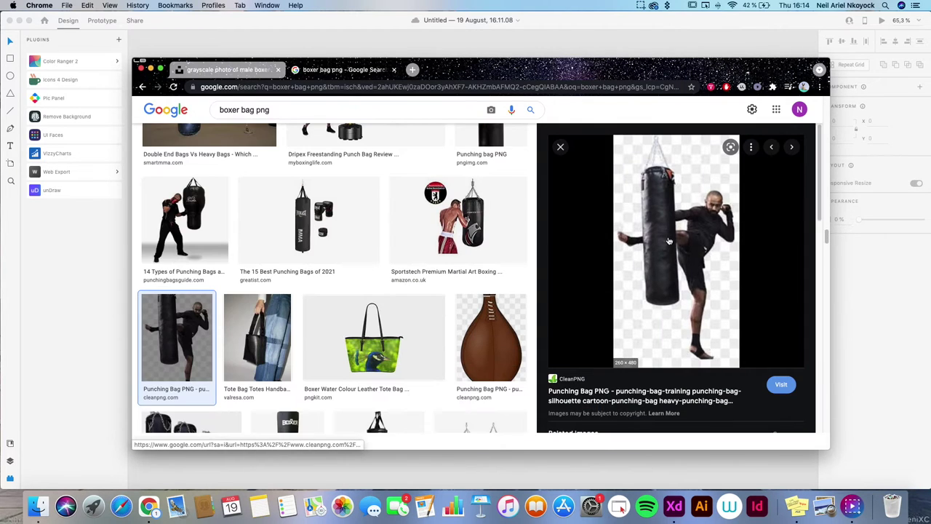
scroll(699, 260, down, 5)
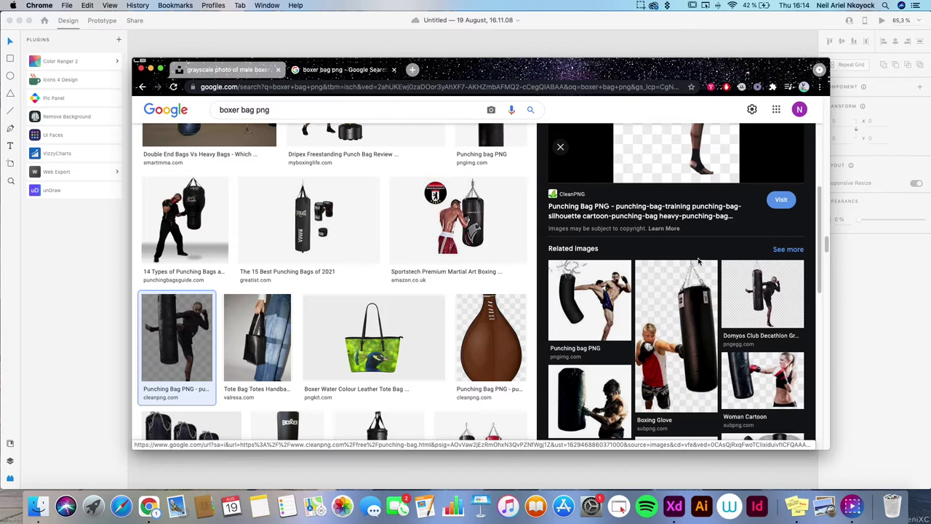
click(761, 296)
right_click(684, 250)
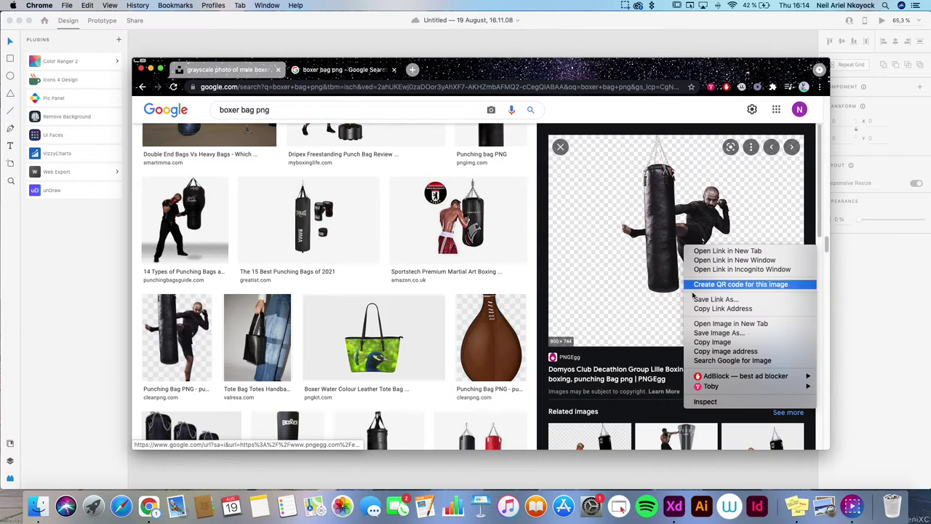
click(735, 332)
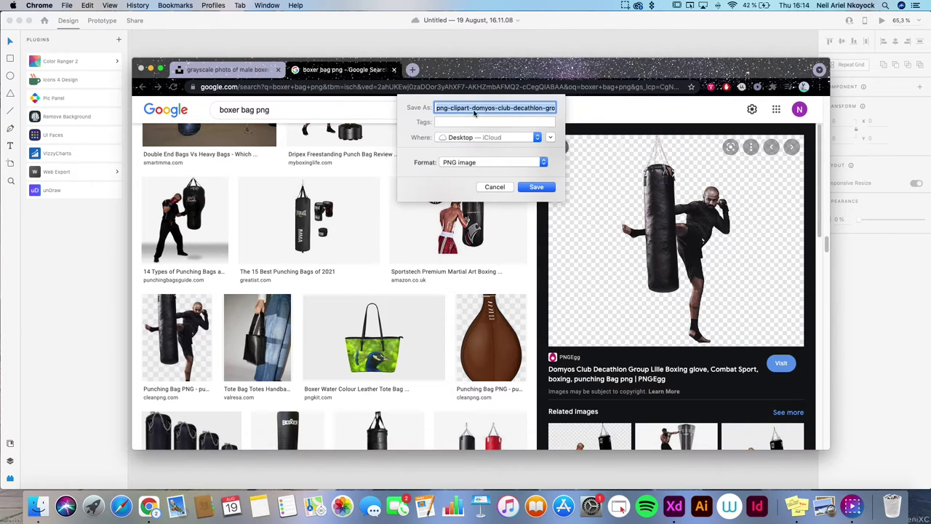
text(man kicking bag)
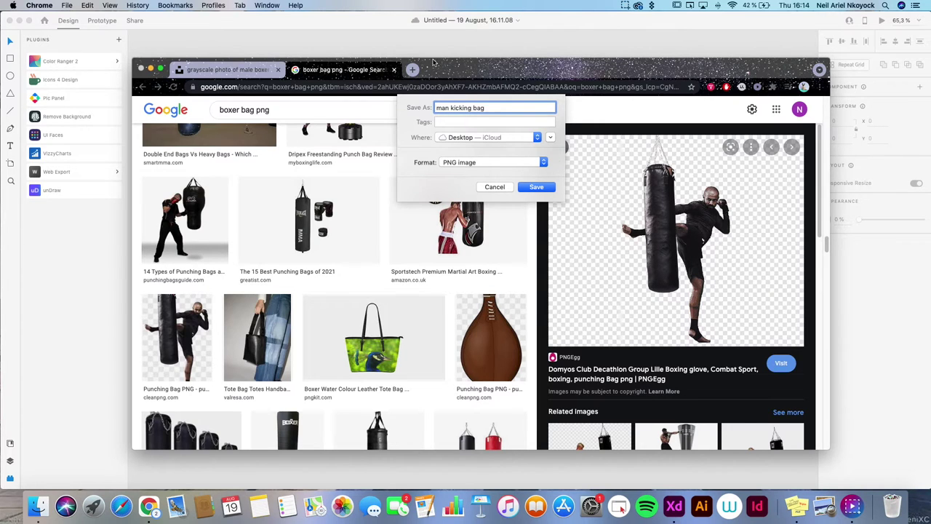
key(Return)
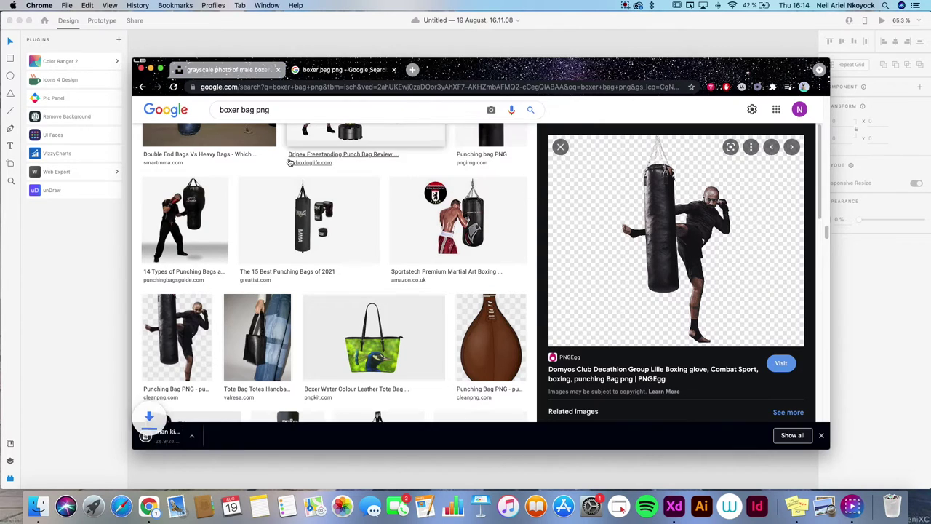
- Minimise the browser, switch to Adobe XD and import the grayscale boxer JPG photo from the Desktop
click(151, 70)
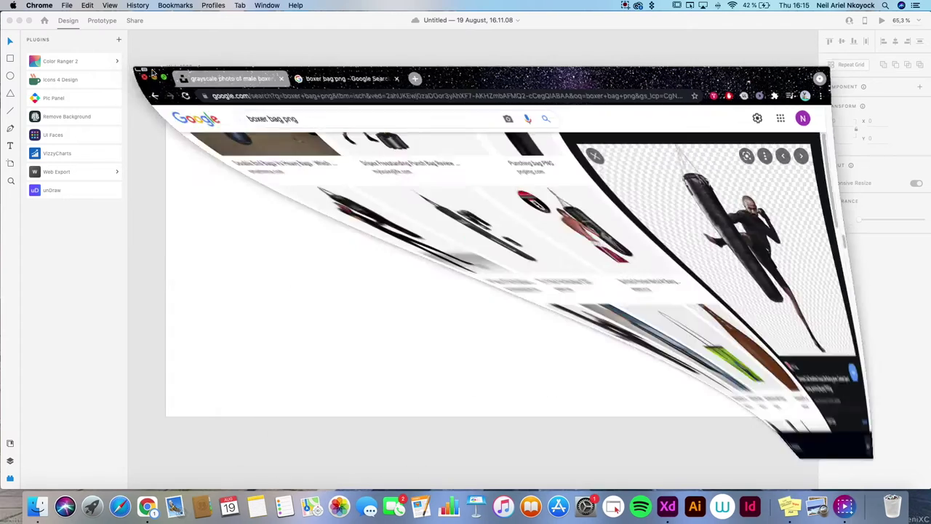
click(50, 5)
click(62, 157)
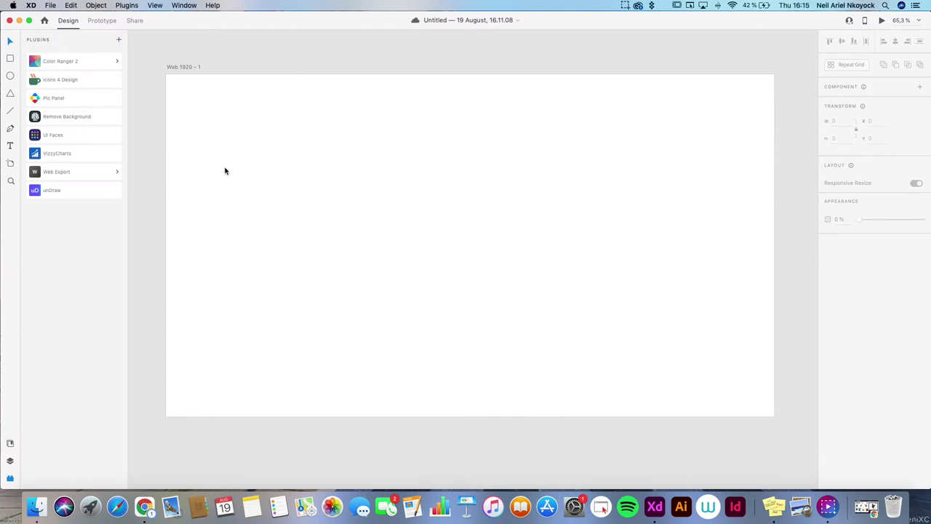
click(385, 104)
click(636, 235)
- Enlarge the boxer photo to about 1821 × 2276 and position it to cover the artboard's left and middle area
scroll(476, 225, down, 5)
scroll(473, 218, down, 2)
drag(468, 207, 426, 238)
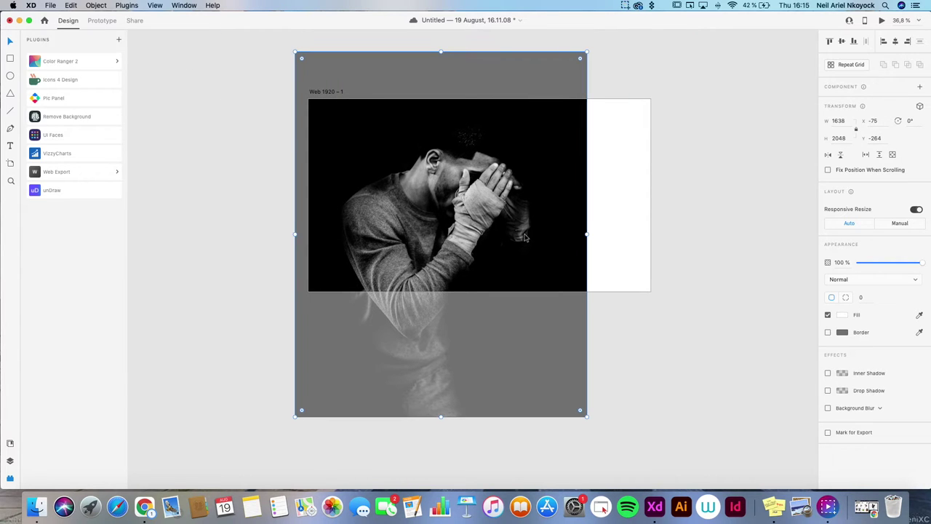
drag(584, 60, 619, 35)
drag(445, 227, 432, 248)
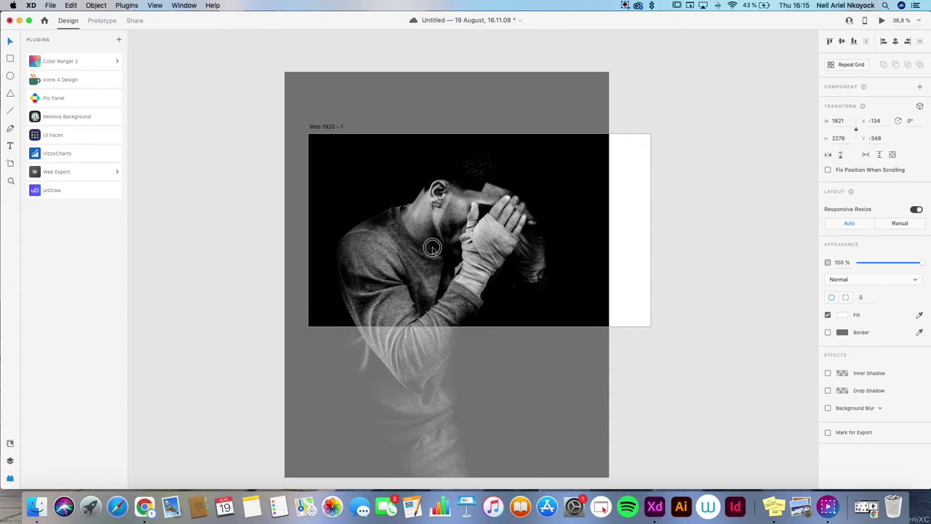
click(254, 220)
- Cover the artboard's white right strip with a 325 × 1080 borderless rectangle filled with black sampled from the photo
mouse_move(650, 134)
mouse_down()
mouse_move(606, 322)
mouse_move(593, 326)
mouse_up()
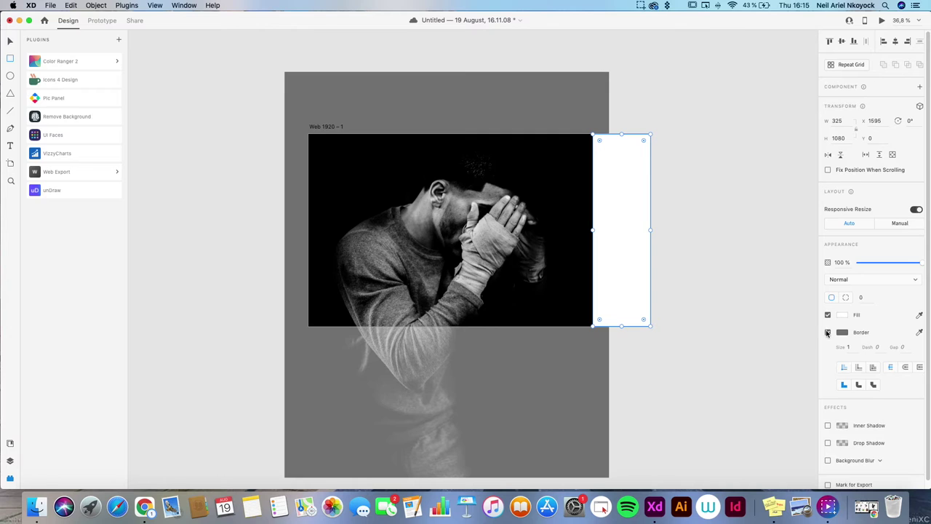
click(827, 333)
click(920, 315)
click(569, 284)
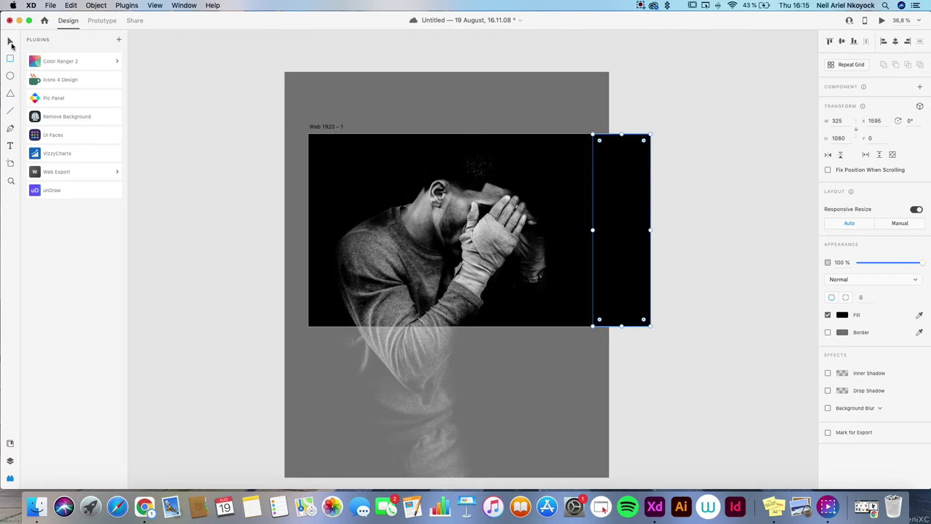
click(286, 208)
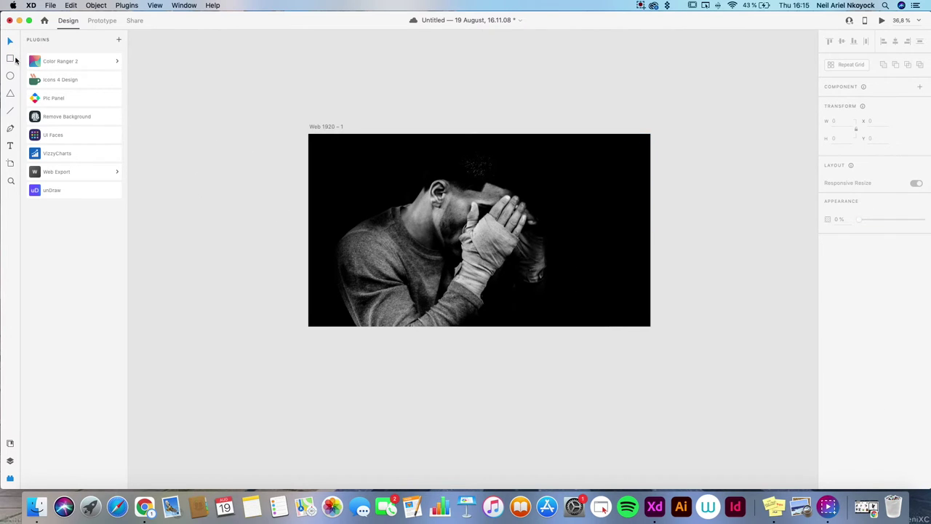
- Import "man kicking bag.png" from the Desktop and place it to the left of the artboard
click(51, 5)
click(91, 152)
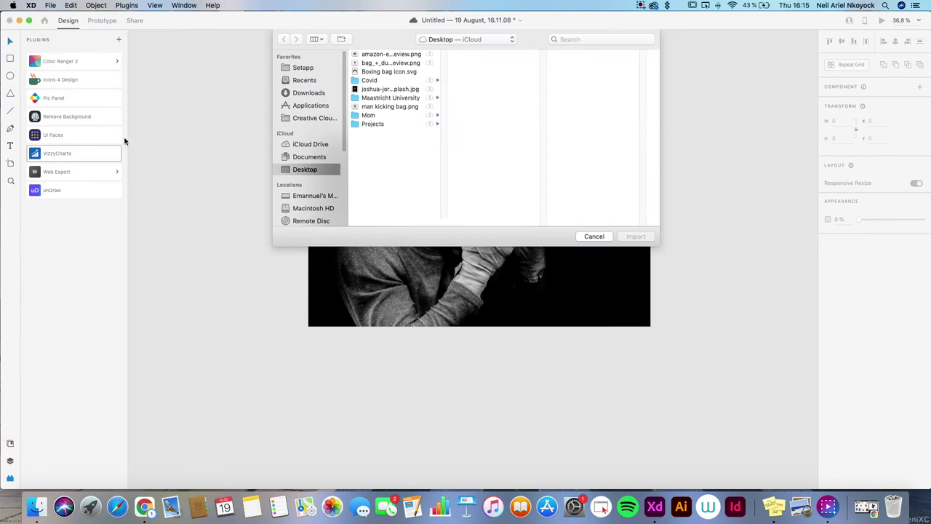
click(377, 119)
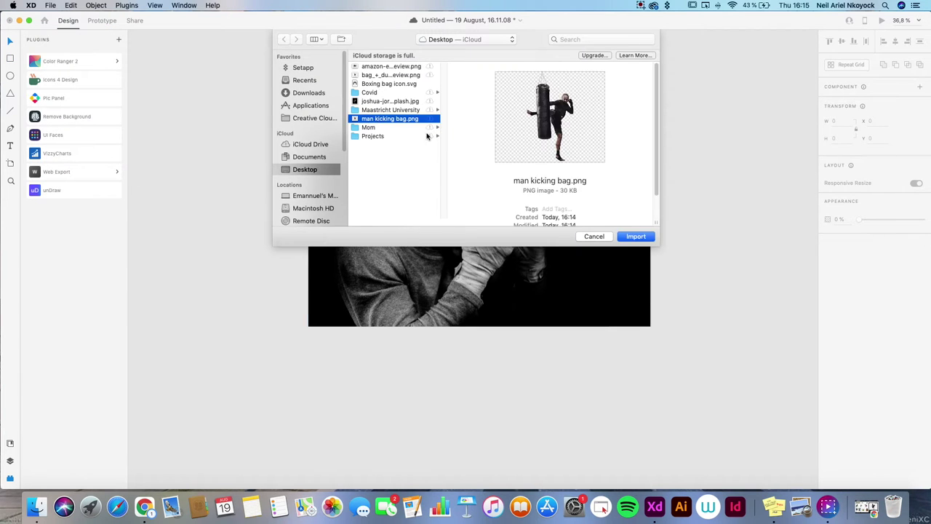
click(637, 237)
drag(439, 267, 190, 243)
scroll(189, 244, down, 3)
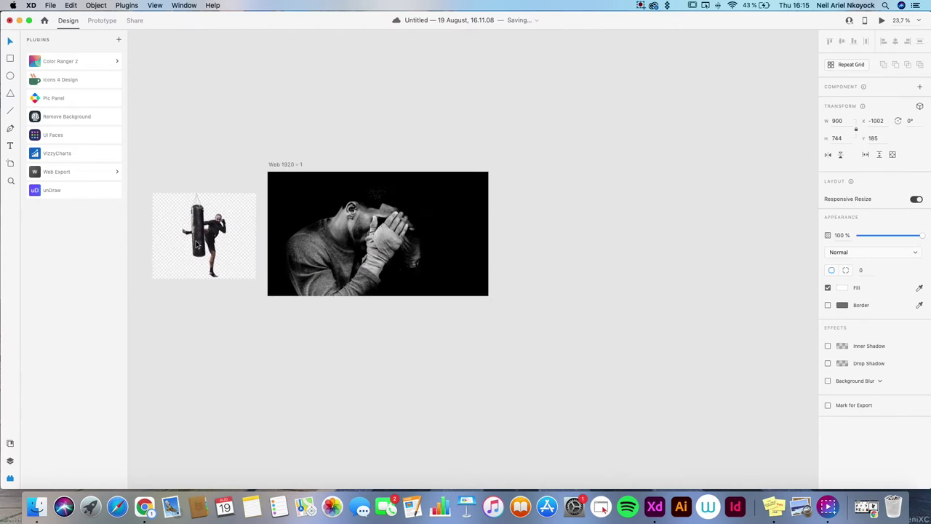
scroll(191, 243, left, 3)
drag(290, 245, 249, 233)
- Try to remove the kicking man image's background with the Remove Background plugin
scroll(249, 231, up, 6)
scroll(257, 231, up, 1)
click(86, 116)
click(95, 172)
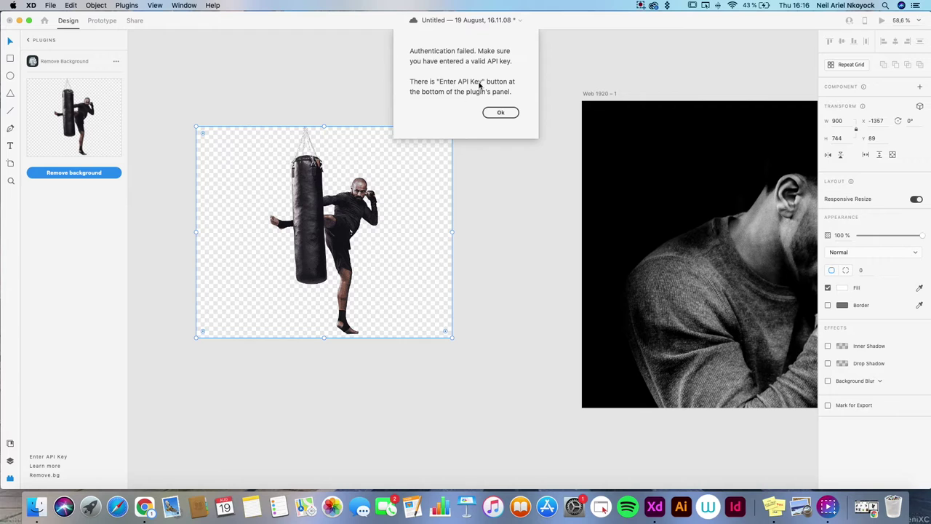
click(500, 113)
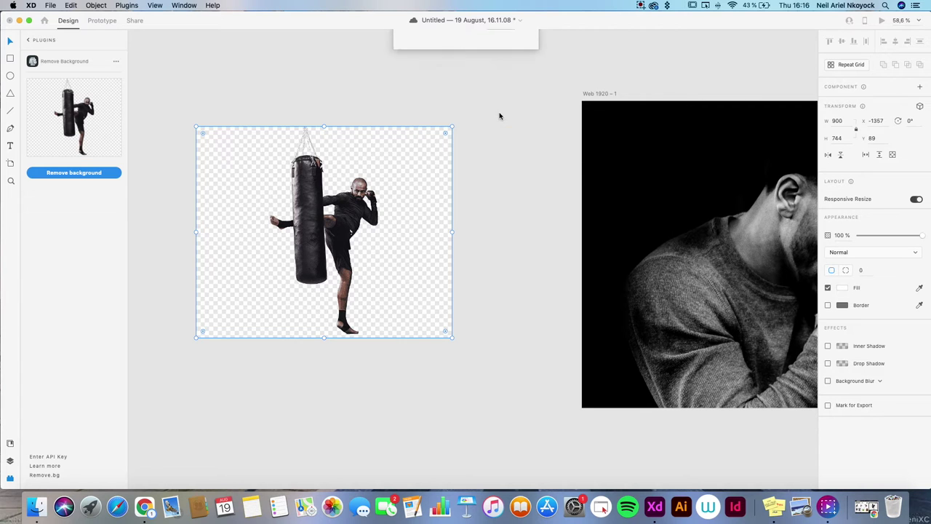
click(72, 173)
click(499, 112)
- Delete the kicking man image beside the artboard and return to the plugin list
drag(348, 213, 376, 219)
key(Delete)
click(29, 40)
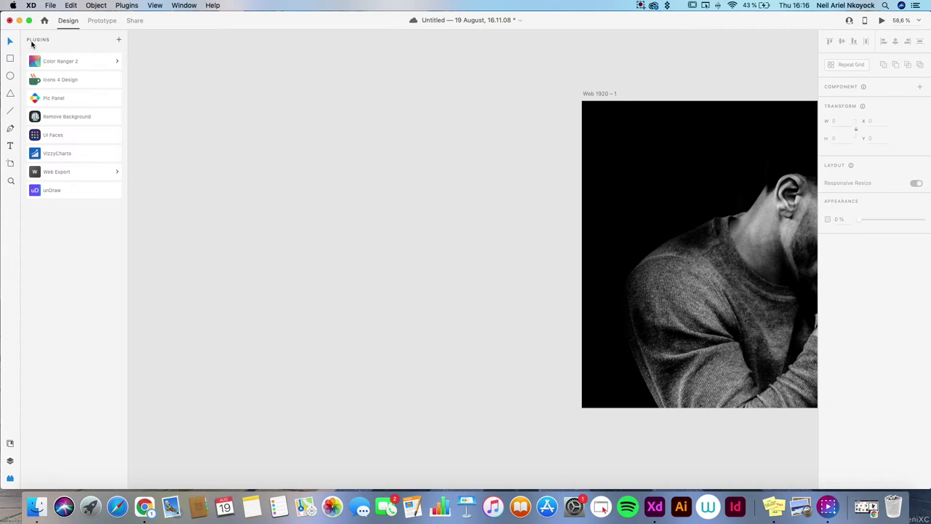
- Import "bag_+_dude-removebg-preview.png" from the Desktop and move it onto the right side of the artboard
scroll(335, 180, right, 5)
click(51, 5)
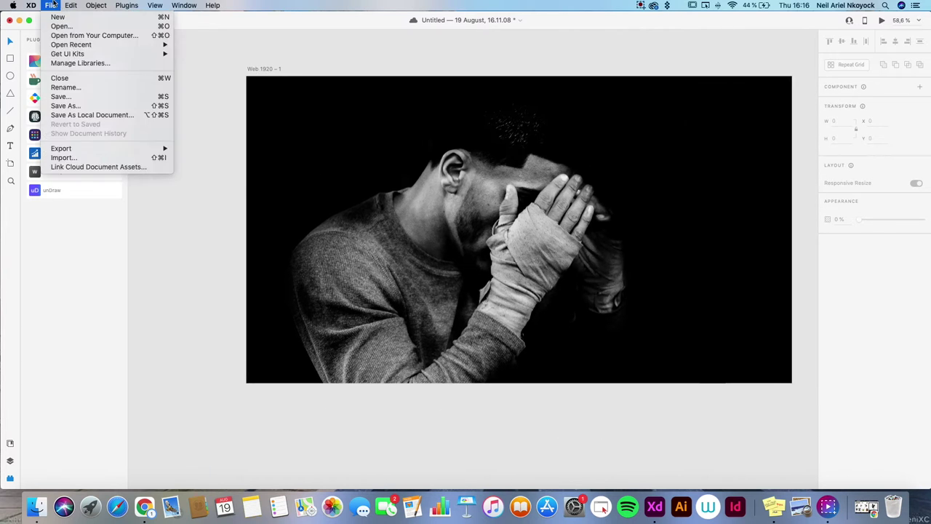
click(101, 158)
click(382, 75)
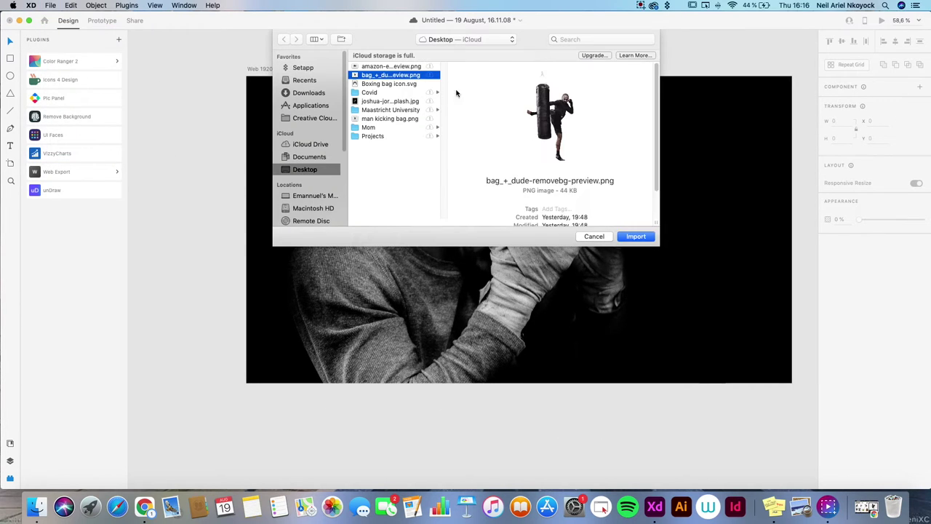
click(636, 228)
drag(436, 312, 625, 269)
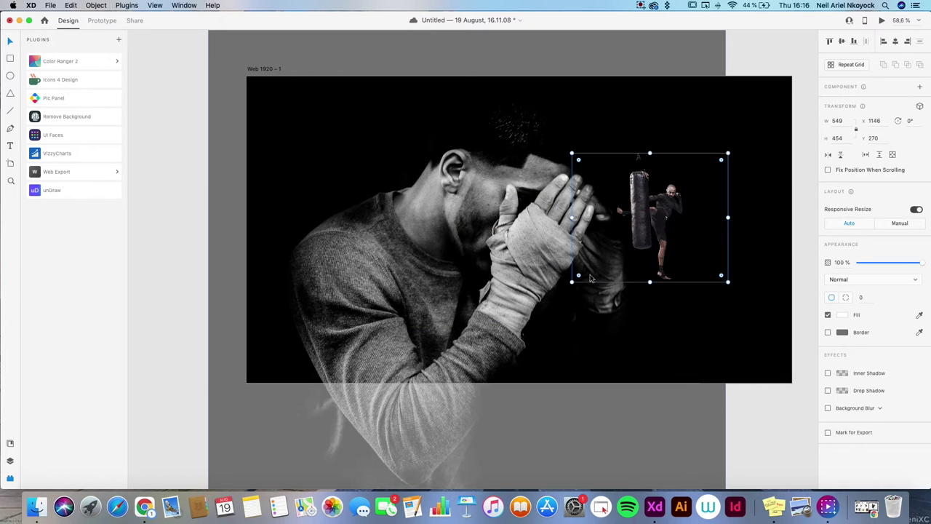
- Enlarge the cut-out kicking man image to about 1618 × 1338 and shift it left to about X 456, Y -129
drag(572, 281, 366, 413)
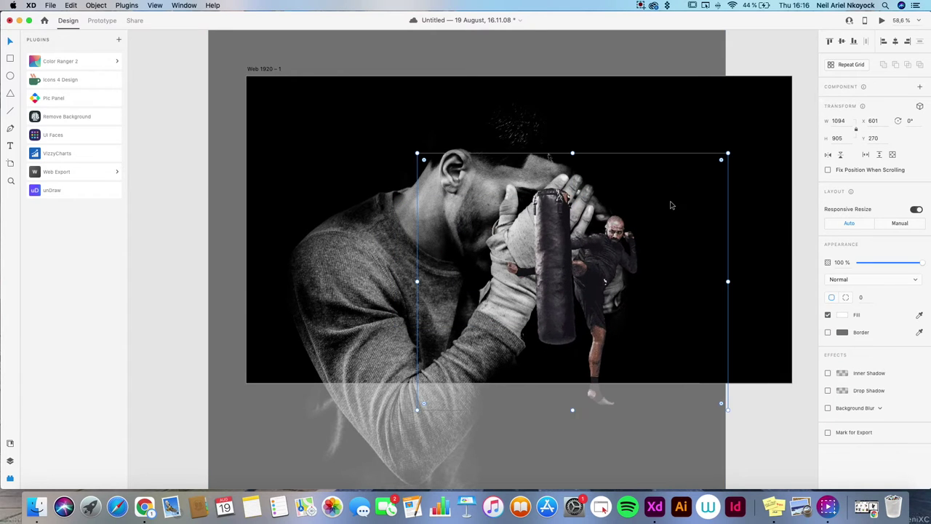
drag(728, 153, 672, 55)
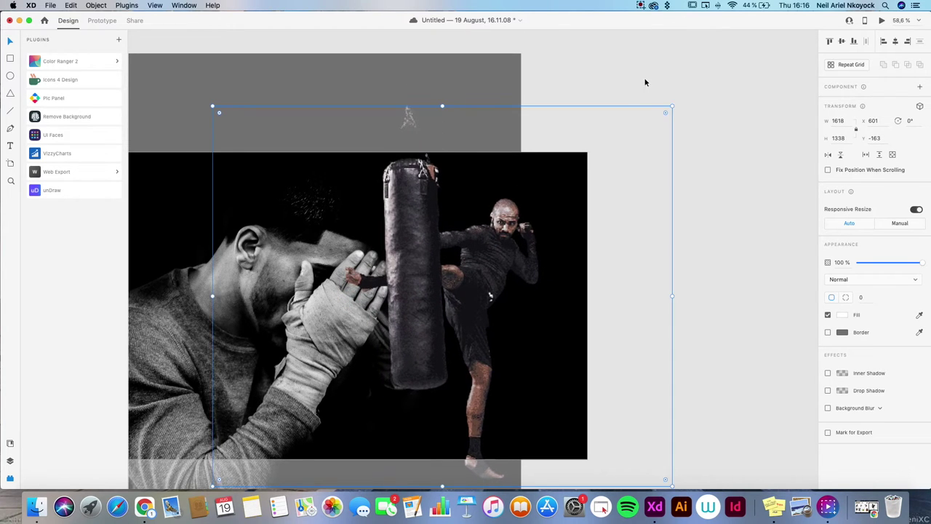
scroll(646, 81, down, 3)
scroll(647, 80, left, 3)
drag(513, 210, 474, 222)
- Scale the kicking man image up to about 1827 × 1511 and reposition it on the right half of the artboard
scroll(473, 222, down, 3)
scroll(473, 224, up, 1)
scroll(473, 224, right, 1)
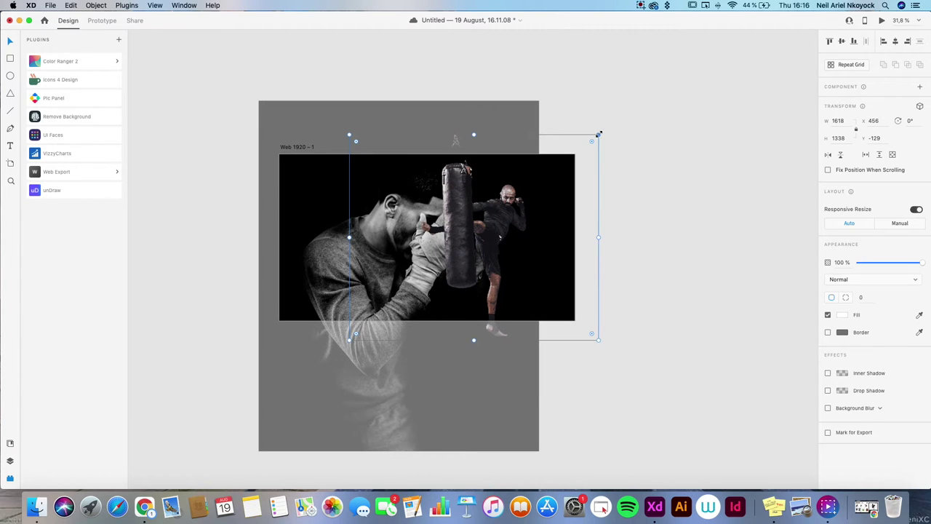
drag(600, 132, 633, 112)
drag(476, 210, 472, 222)
click(644, 195)
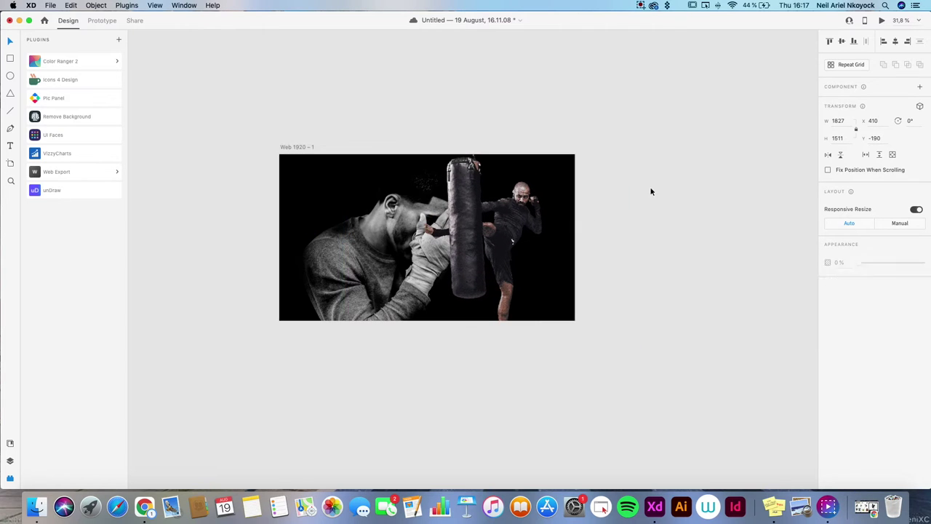
drag(473, 231, 482, 232)
click(662, 206)
scroll(533, 219, up, 5)
scroll(532, 218, left, 3)
scroll(525, 222, down, 3)
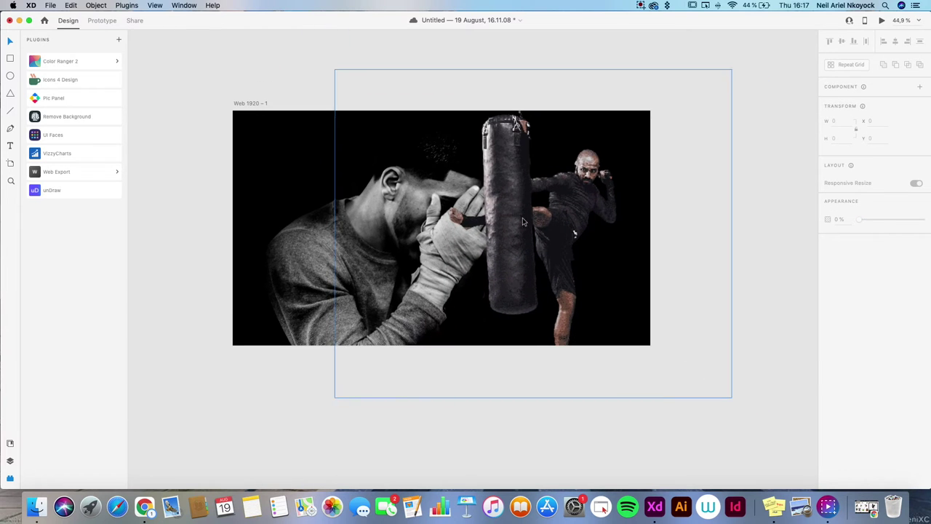
- Draw a 1920 × 1080 rectangle covering the whole artboard and fill it with solid black #000000
click(10, 60)
drag(233, 112, 650, 345)
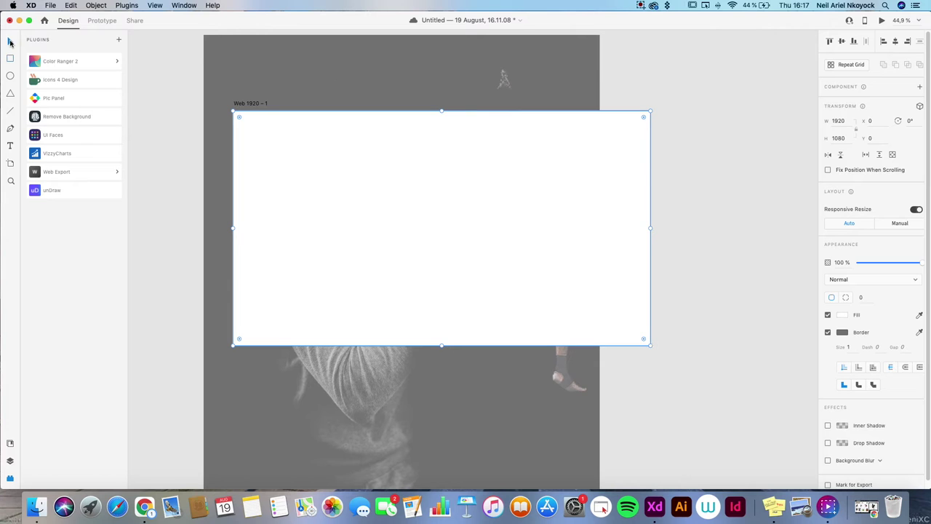
click(838, 316)
click(781, 340)
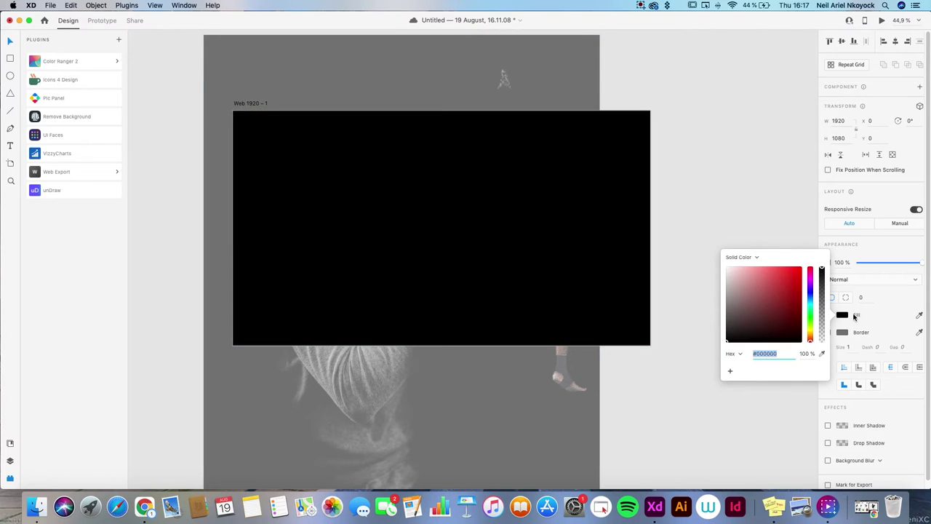
- Change the rectangle's fill to a linear gradient and lay its axis almost horizontally across the middle, darkest on the left
click(738, 256)
click(745, 266)
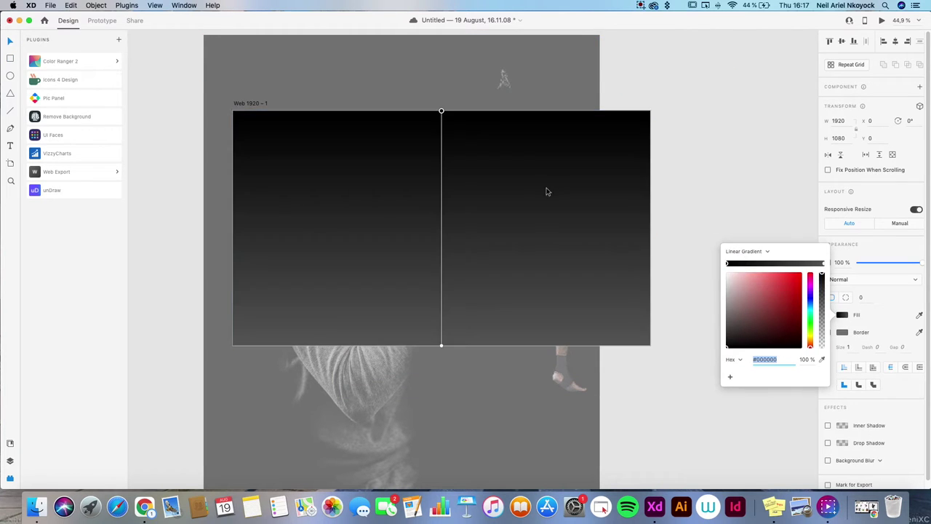
drag(441, 114, 263, 237)
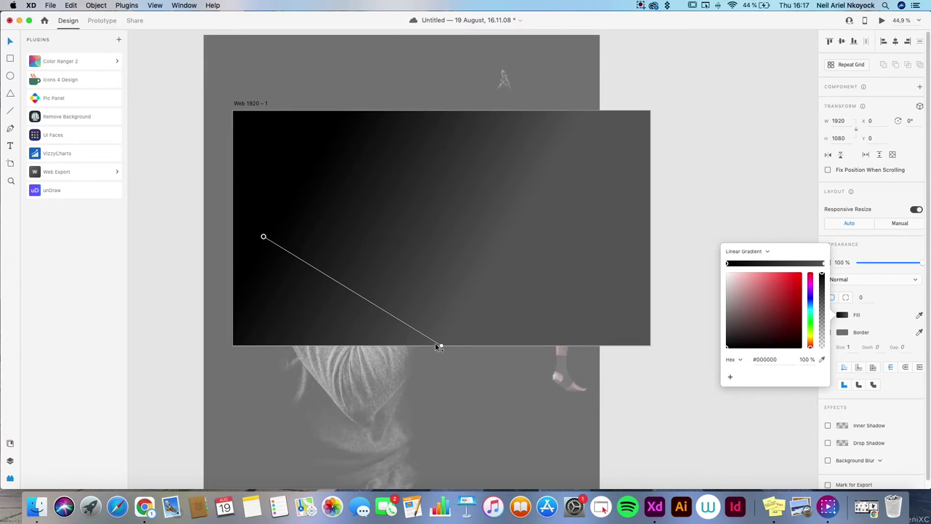
drag(441, 345, 621, 238)
- Try a red start stop and an extra stop about a quarter along the gradient, and undo these changes
click(727, 263)
click(758, 358)
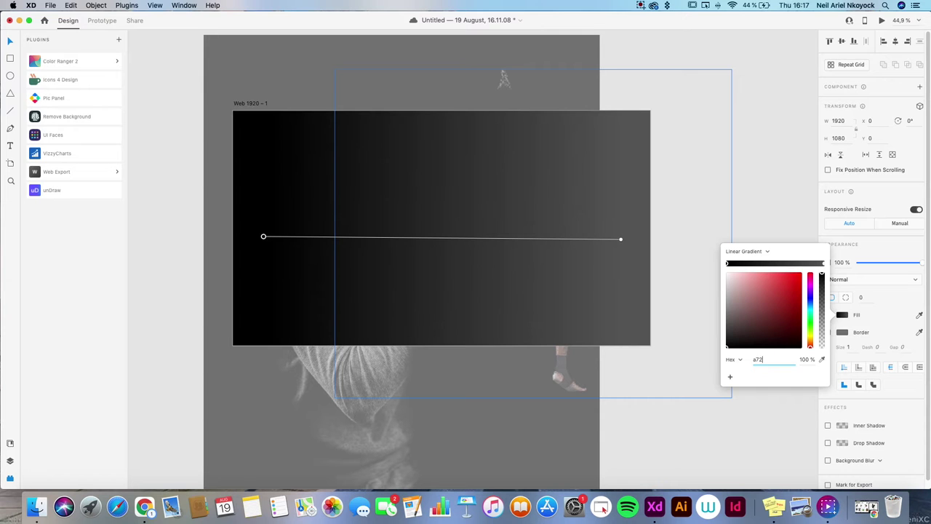
key(Return)
drag(747, 265, 753, 264)
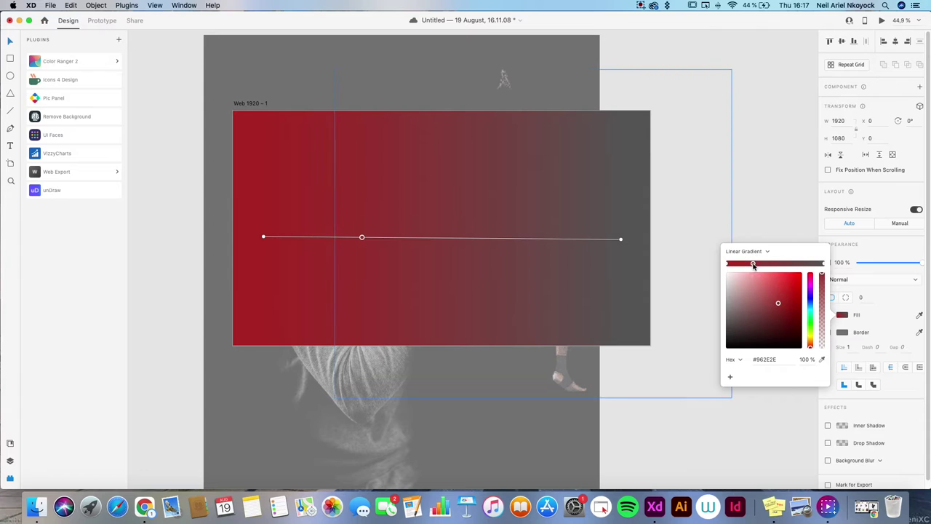
key(super+z)
key(super+z)
key(super+z)
- Set the gradient's end stop to red #A72424 and its start stop to near-black #0B0B0B
click(765, 359)
text(a72028)
key(Return)
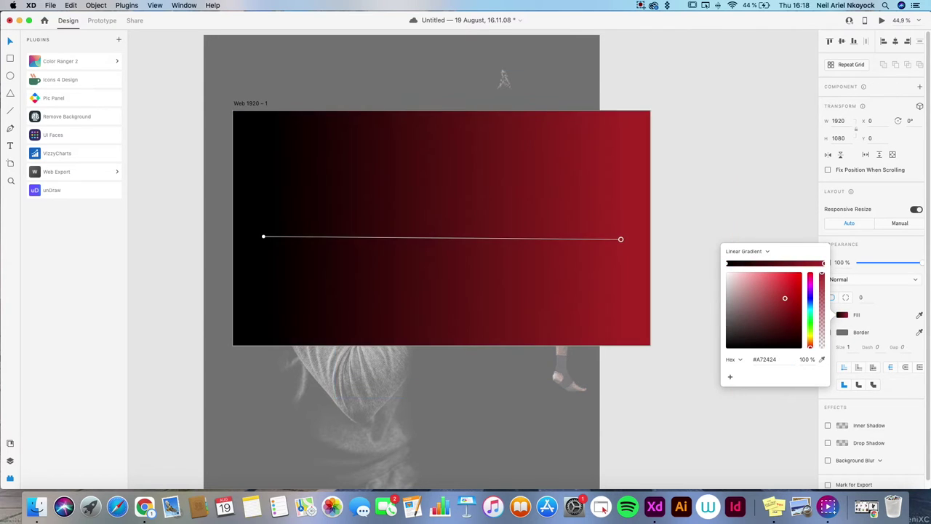
click(728, 264)
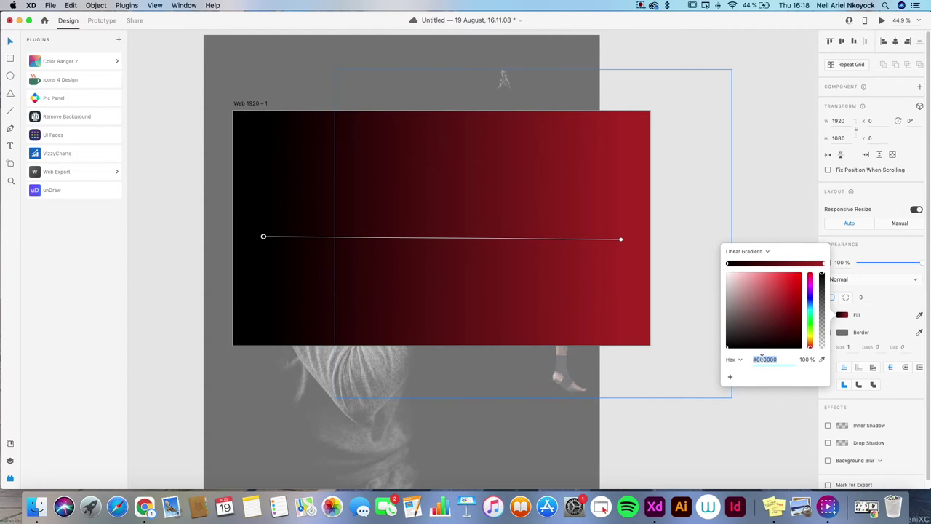
key(Return)
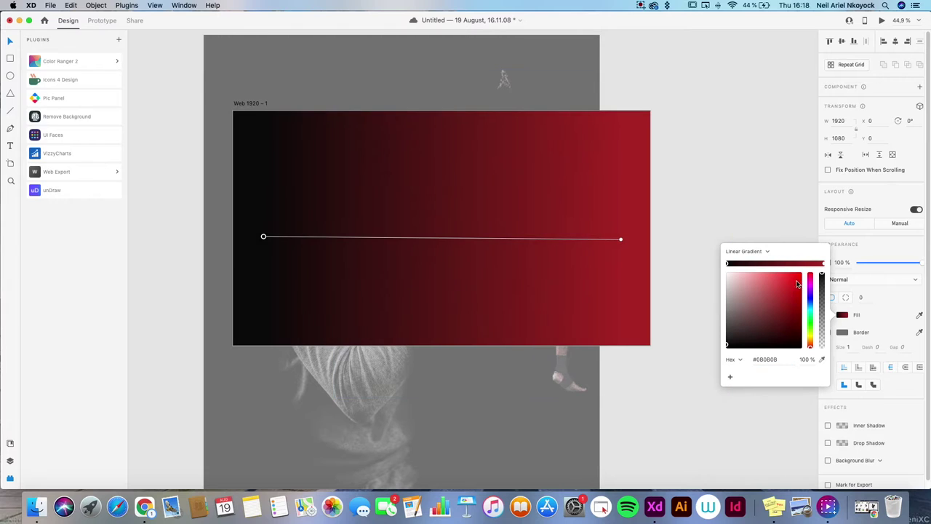
- Add a gradient stop about a quarter along the axis with color #992424, and another stop at the middle
drag(747, 264, 753, 265)
click(762, 359)
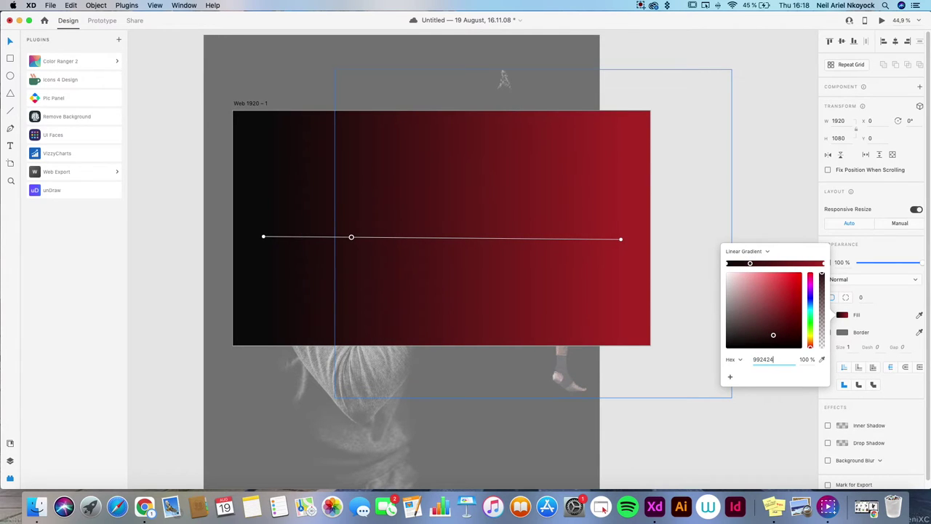
text(9D2424)
key(Return)
click(772, 263)
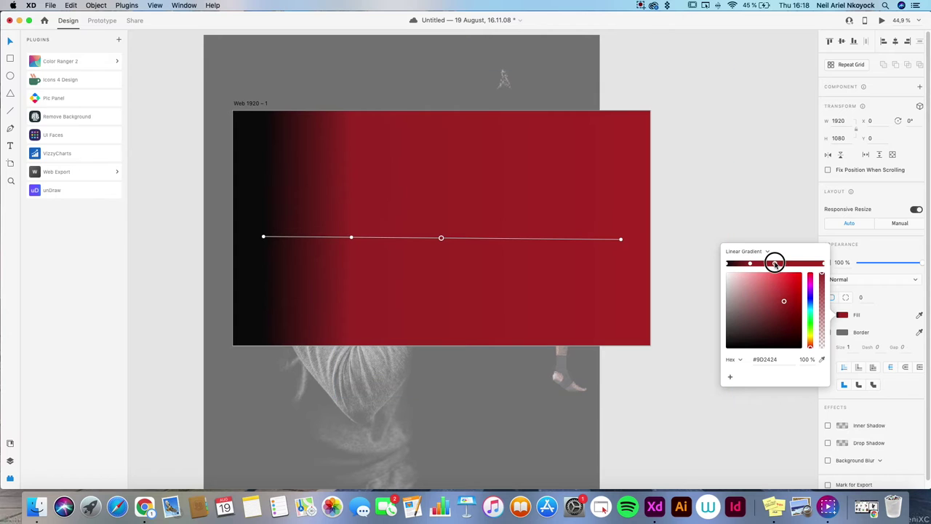
- Lower the gradient rectangle's opacity to 26% so the photos show through
key(8)
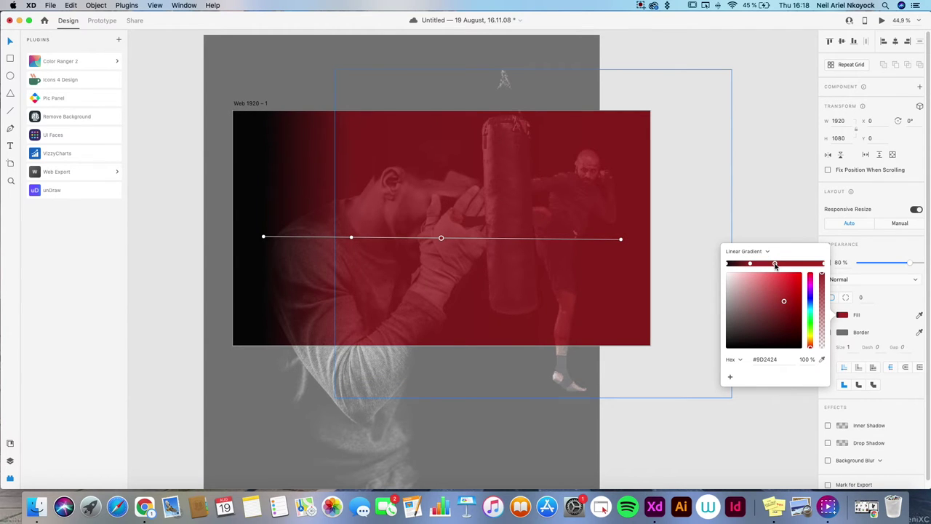
key(2)
key(6)
- Recolor an inner gradient stop to #482626 and shift the two inner stops slightly toward the red end
click(765, 359)
text(482626)
key(Return)
drag(750, 264, 787, 264)
click(779, 264)
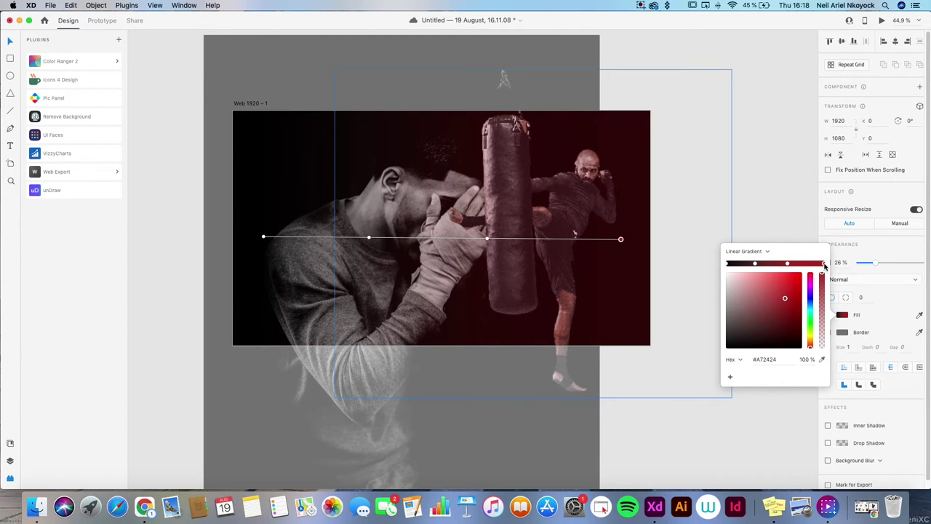
click(762, 234)
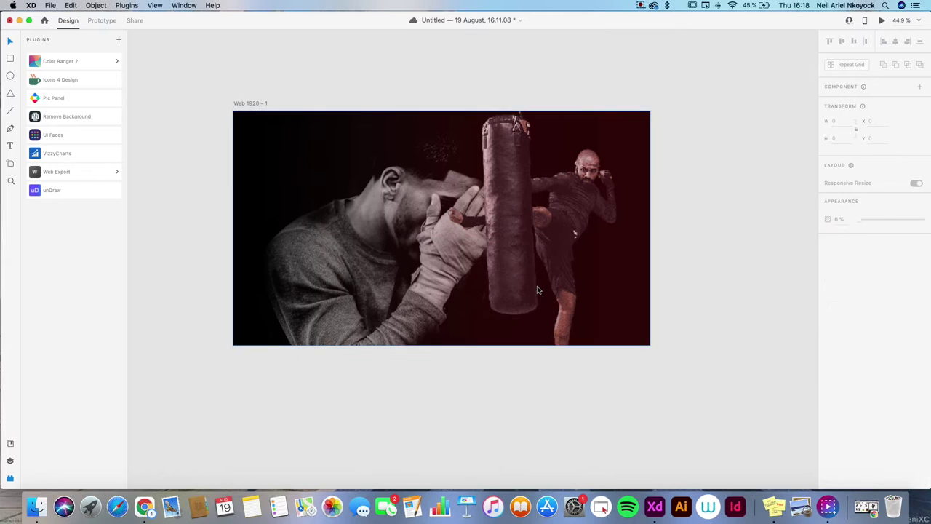
- Send the gradient rectangle behind the kicking man image and set its opacity to 60%
drag(875, 263, 921, 262)
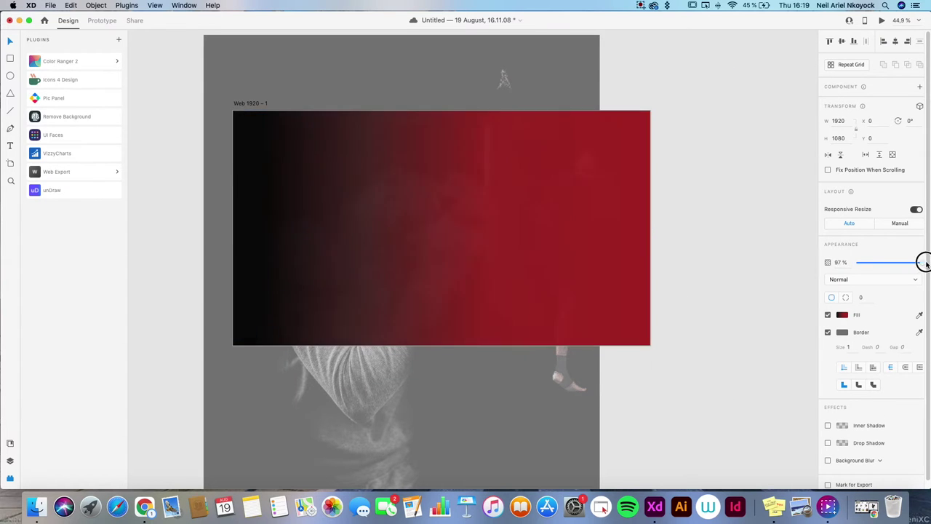
key(super+bracketleft)
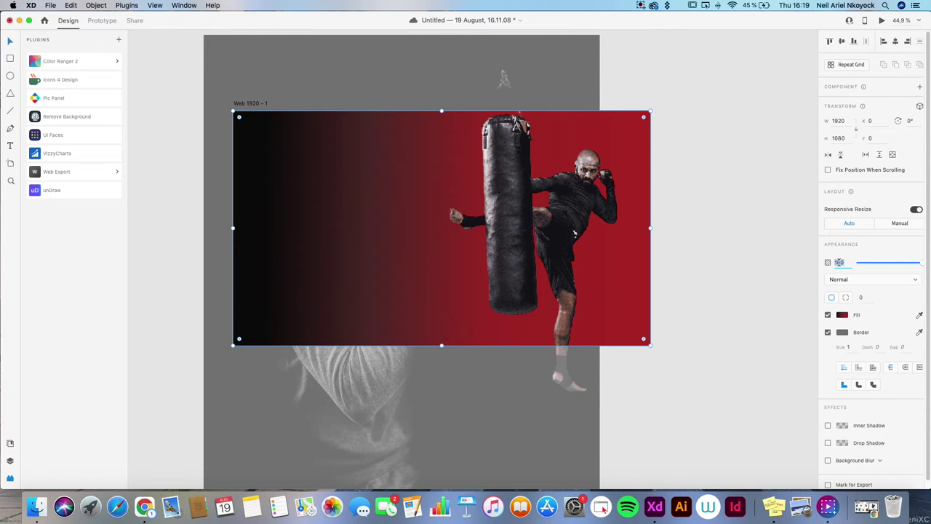
text(60)
key(Return)
click(758, 187)
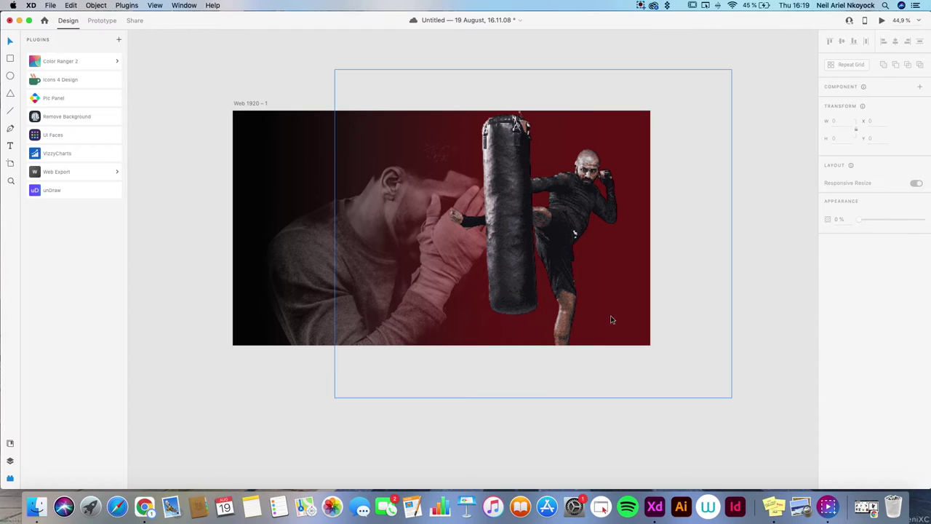
- Brighten the gradient's red end stop to #C72828
click(552, 318)
click(842, 314)
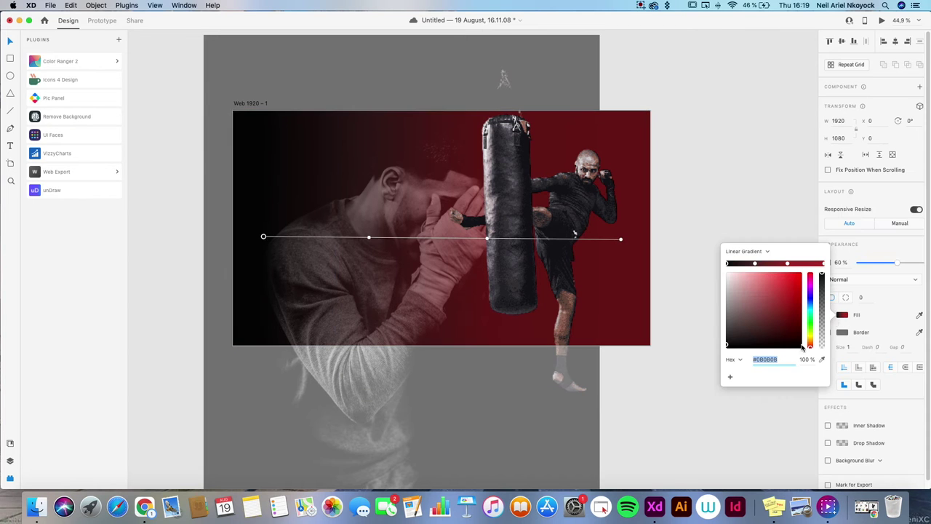
click(824, 265)
drag(789, 288, 787, 290)
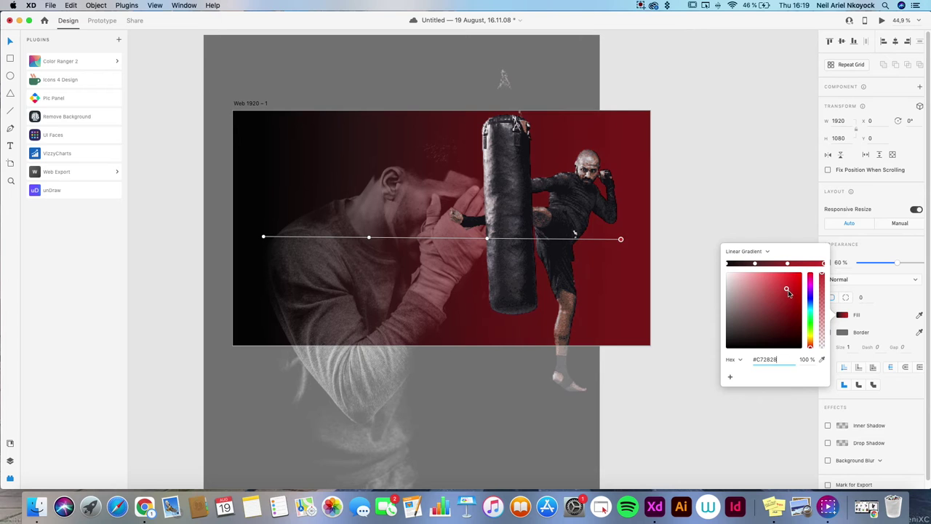
click(640, 6)
click(664, 35)
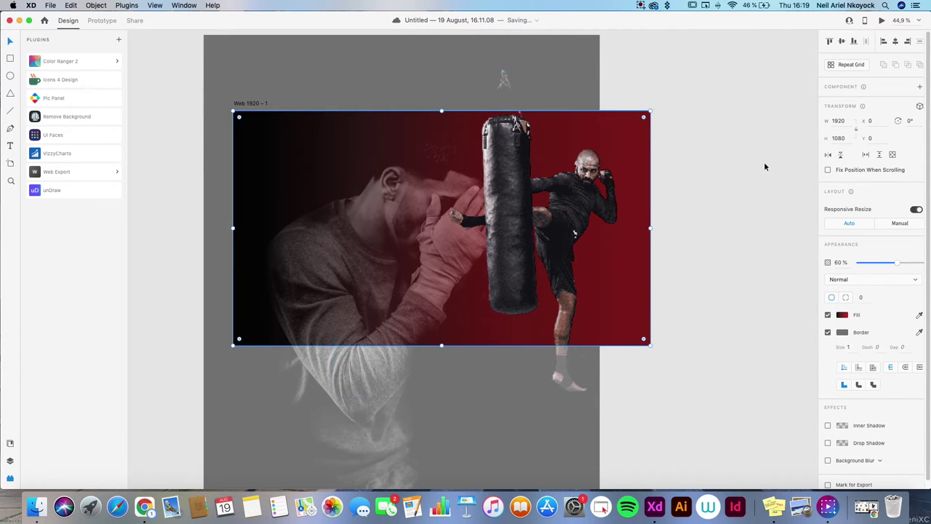
- Return the end stop of the rectangle's gradient to the earlier darker red
click(632, 148)
click(297, 156)
click(844, 315)
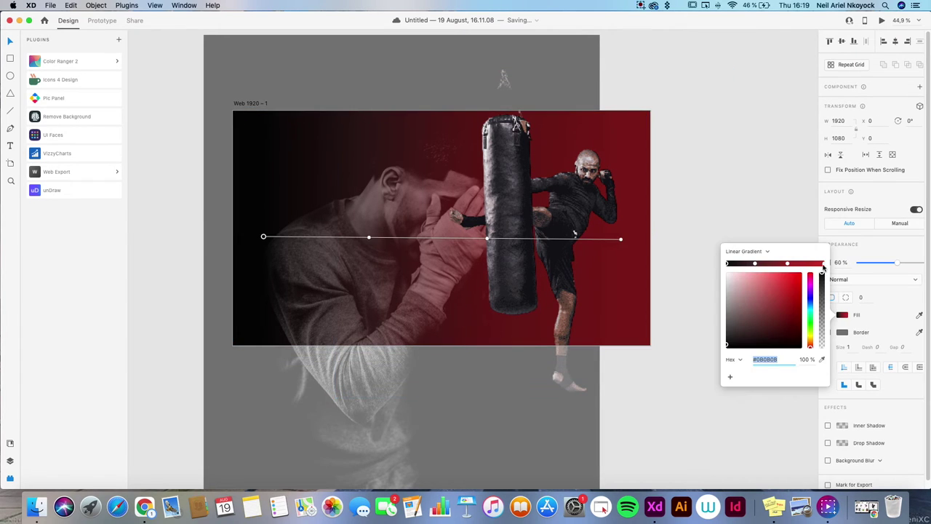
click(822, 264)
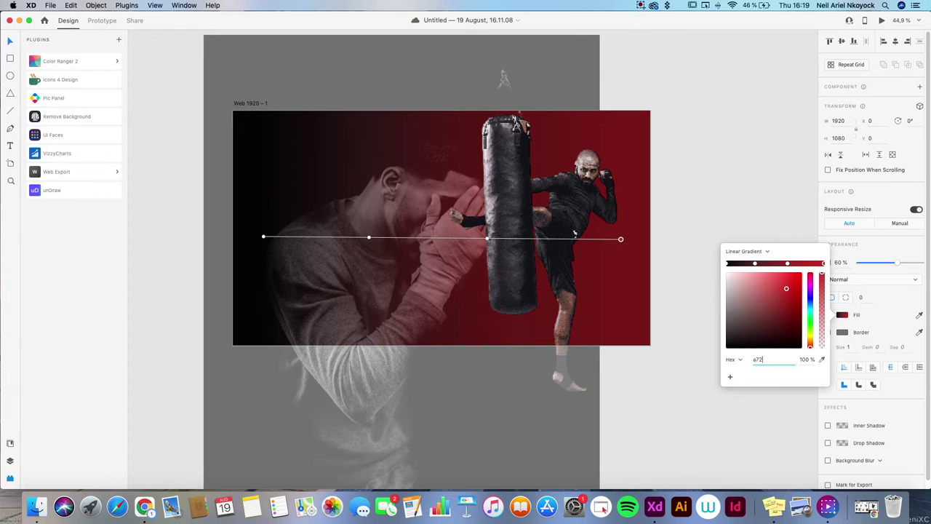
key(Return)
click(742, 185)
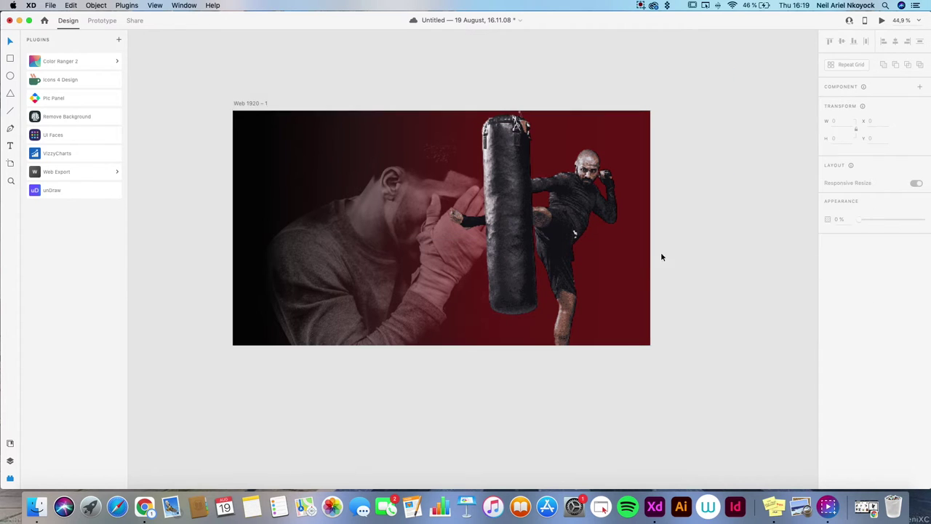
- Set the gradient rectangle's opacity to 80%
click(268, 187)
text(80)
key(Return)
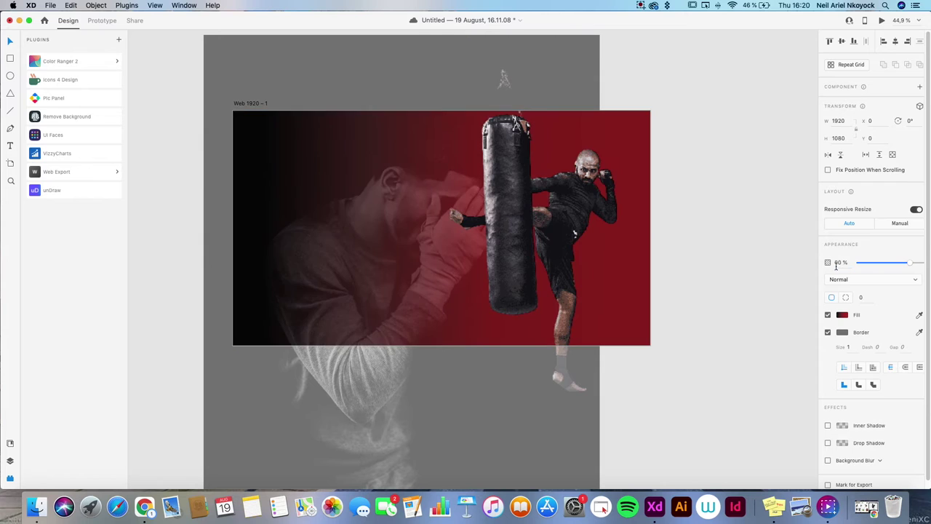
click(737, 198)
- Try to start an area text box of about 697 × 509 over the praying boxer, with the font set to Impact
scroll(728, 200, up, 1)
scroll(325, 163, up, 3)
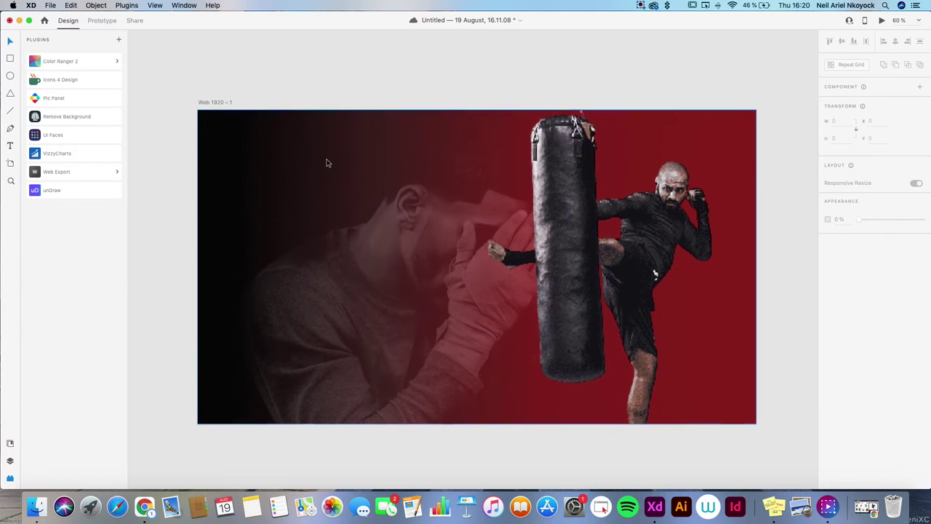
click(11, 144)
drag(243, 200, 444, 348)
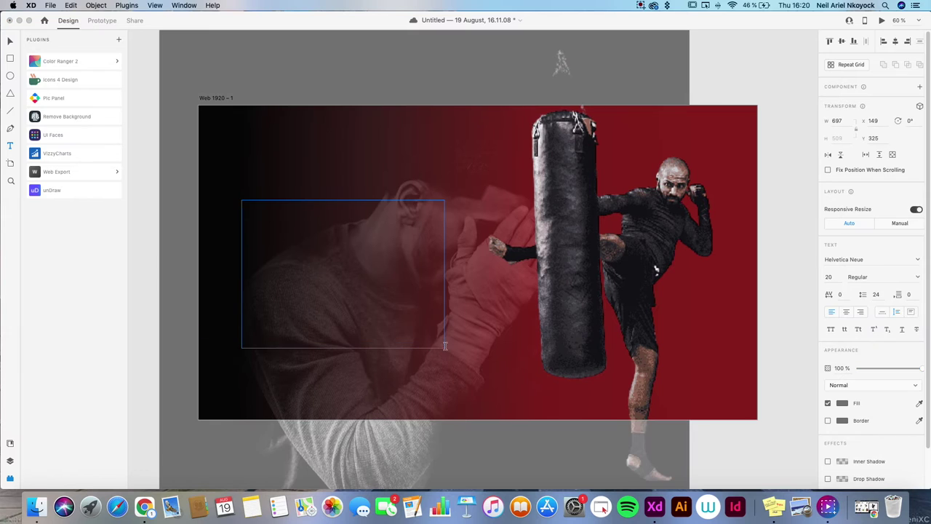
click(856, 259)
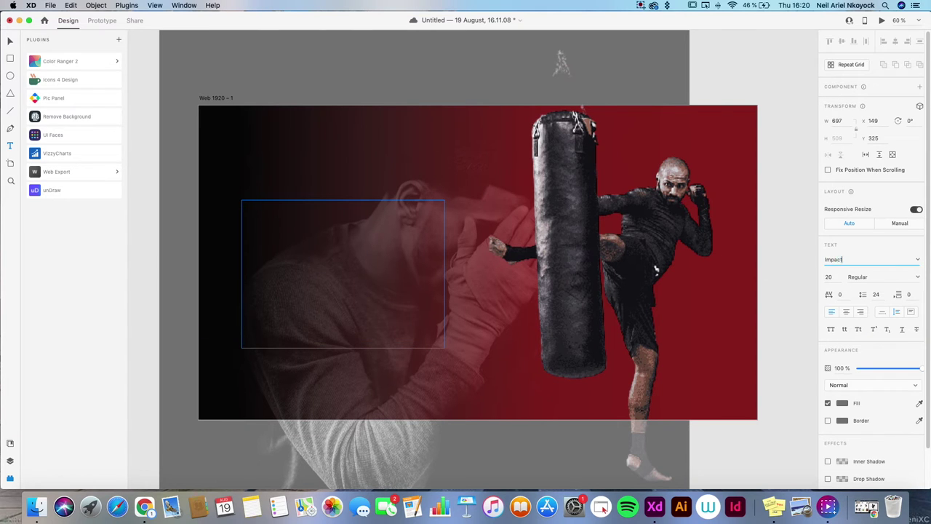
text(Impact)
key(Return)
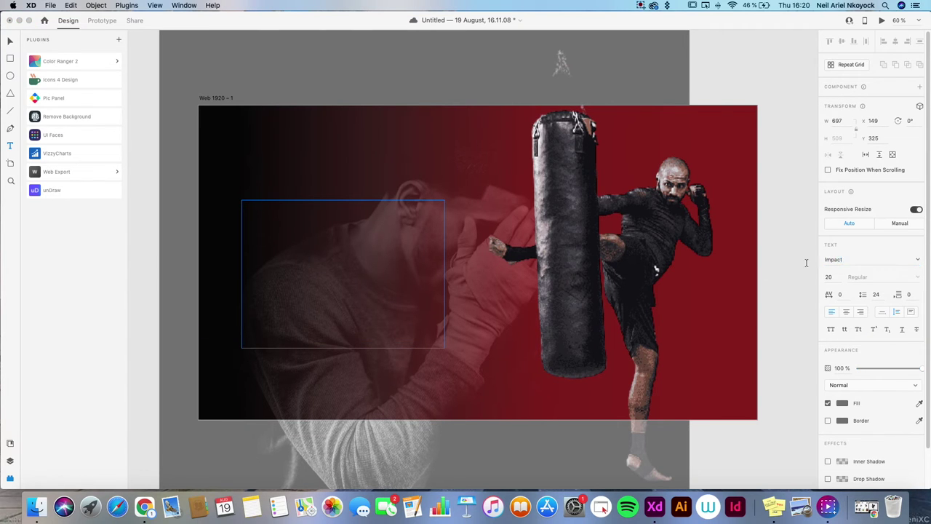
click(851, 403)
click(323, 220)
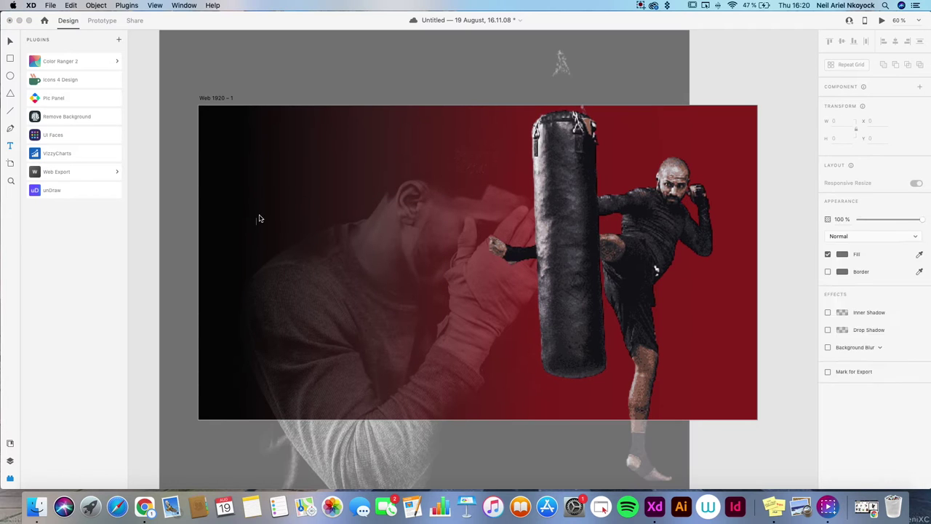
- Add the two-line headline "Handcuff Lightning / Throw Thunder in Jail" on the dark left half of the artboard and fill it white
click(259, 218)
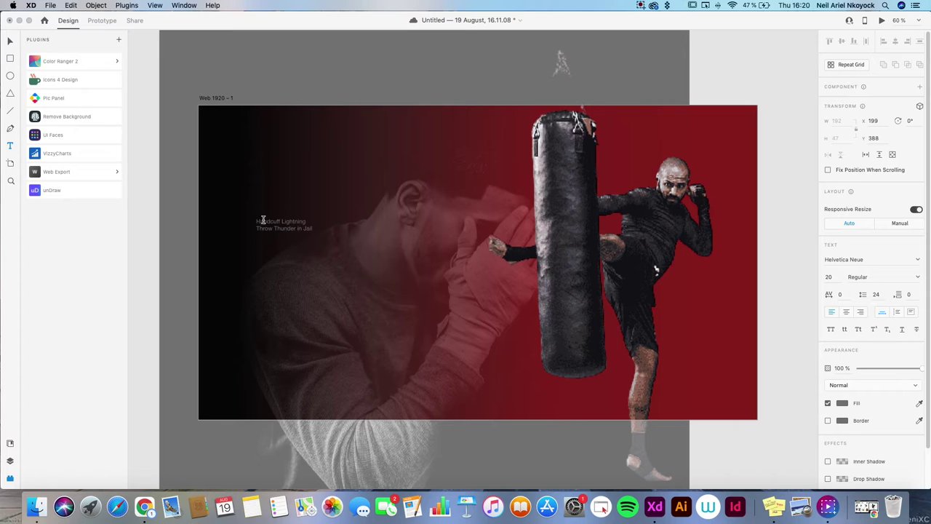
click(842, 405)
drag(766, 379, 725, 345)
- Set the headline's font to Impact and its font size to 100
click(837, 260)
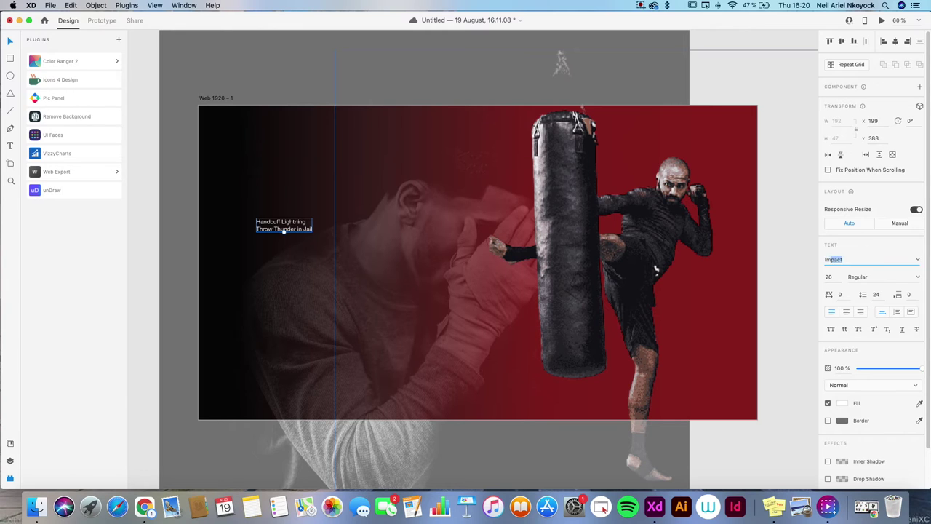
key(Return)
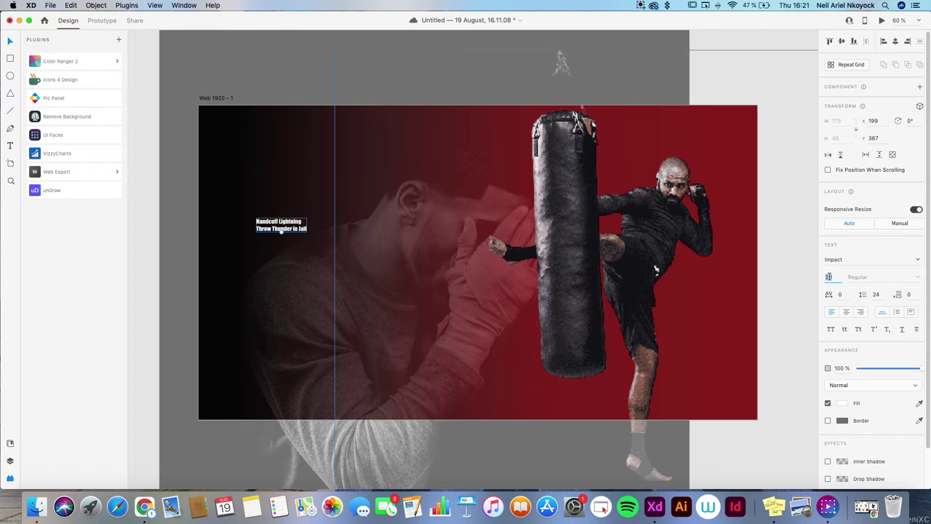
key(Up)
key(Up)
key(Up)
key(Up)
key(Up)
key(Up)
key(Up)
key(Up)
key(Up)
key(Up)
key(Up)
key(Up)
key(Up)
key(Up)
key(Up)
key(Up)
key(Up)
key(Up)
key(Up)
key(Up)
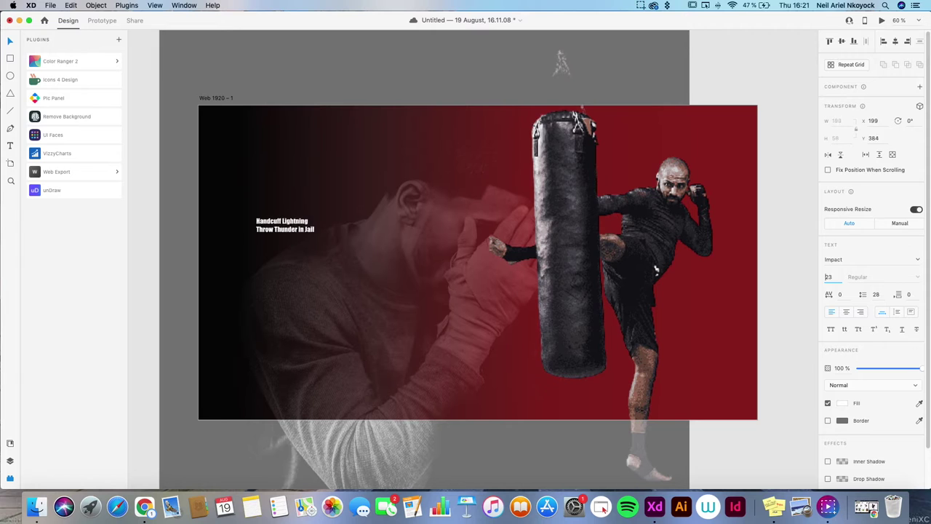
key(Up)
key(Up)
key(Up)
key(Up)
key(Up)
key(Up)
key(Up)
key(Up)
key(Up)
key(Up)
key(Up)
key(Up)
key(Up)
key(Up)
key(Up)
key(Up)
key(Up)
key(Up)
key(Up)
key(Up)
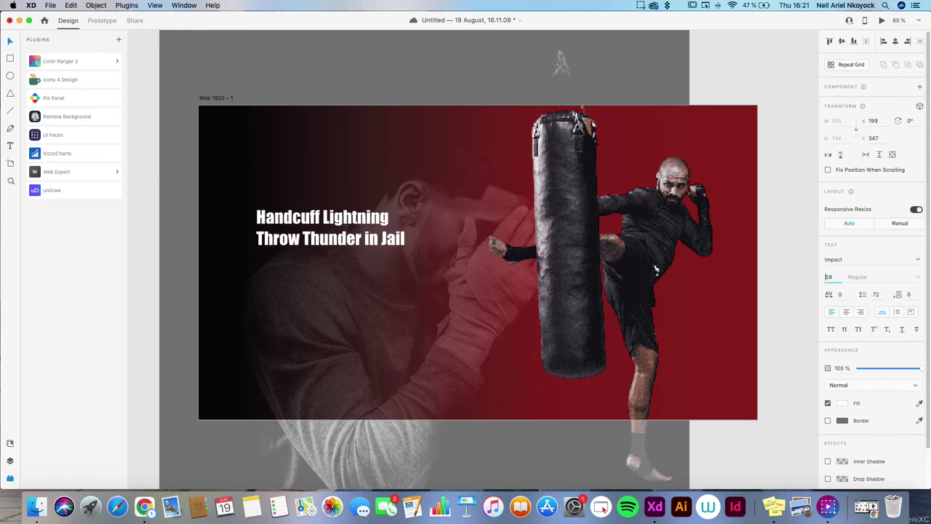
key(Return)
text(100)
key(Return)
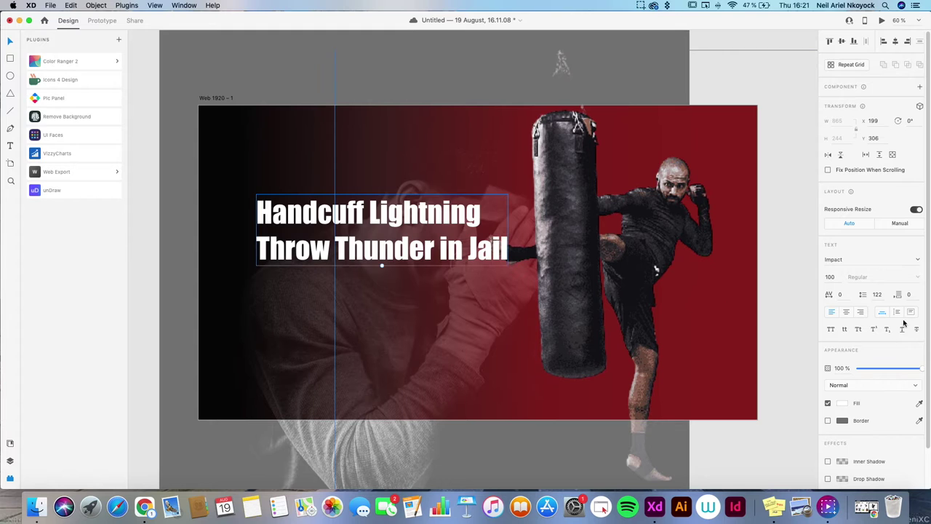
- Narrow the headline's text box to about 693 wide and align its left edge with the first layout grid column at X 137
drag(502, 230, 457, 230)
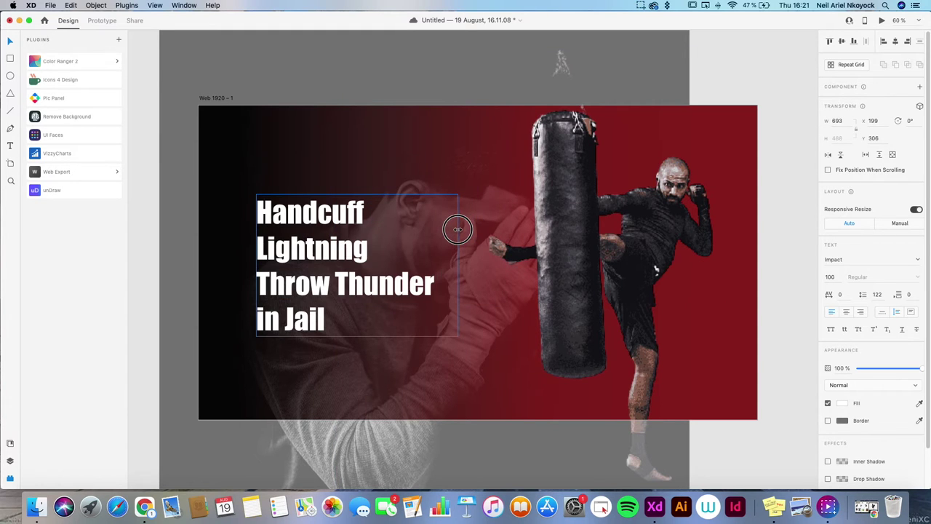
drag(290, 248, 272, 246)
click(146, 5)
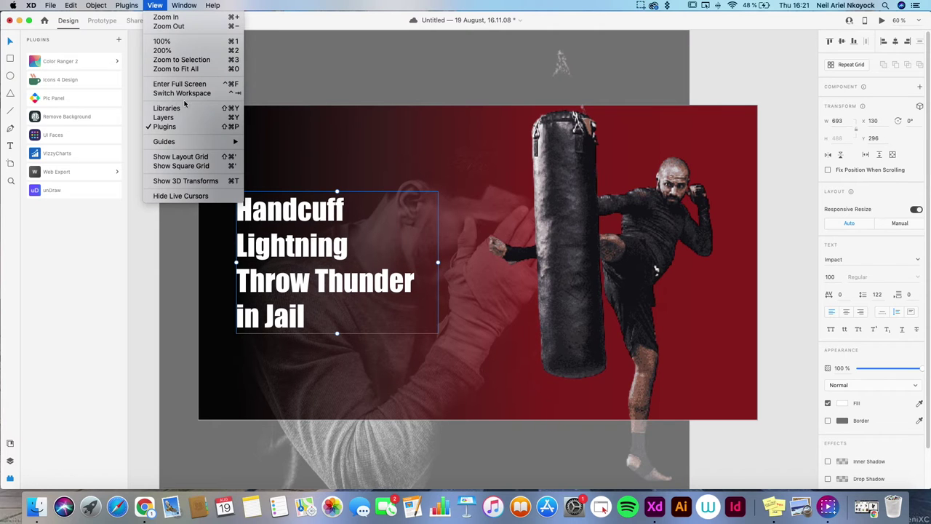
click(185, 157)
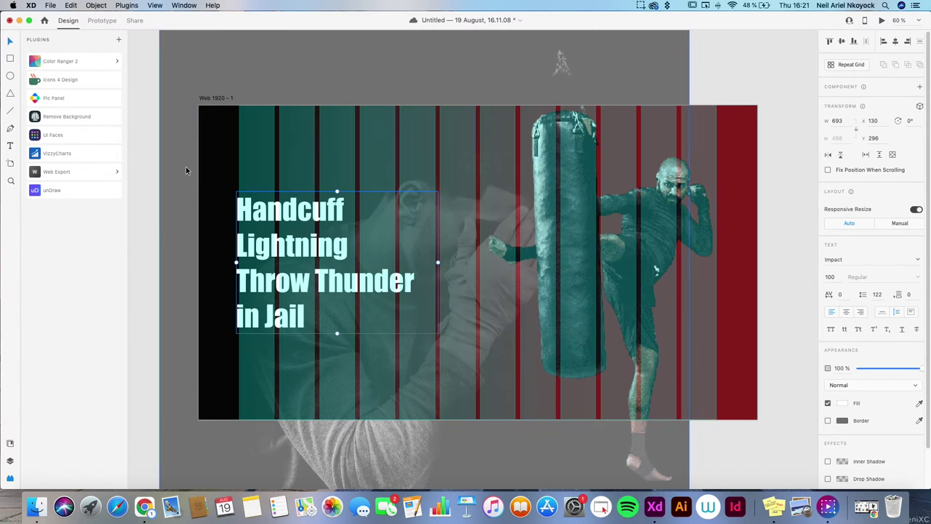
drag(256, 231, 254, 229)
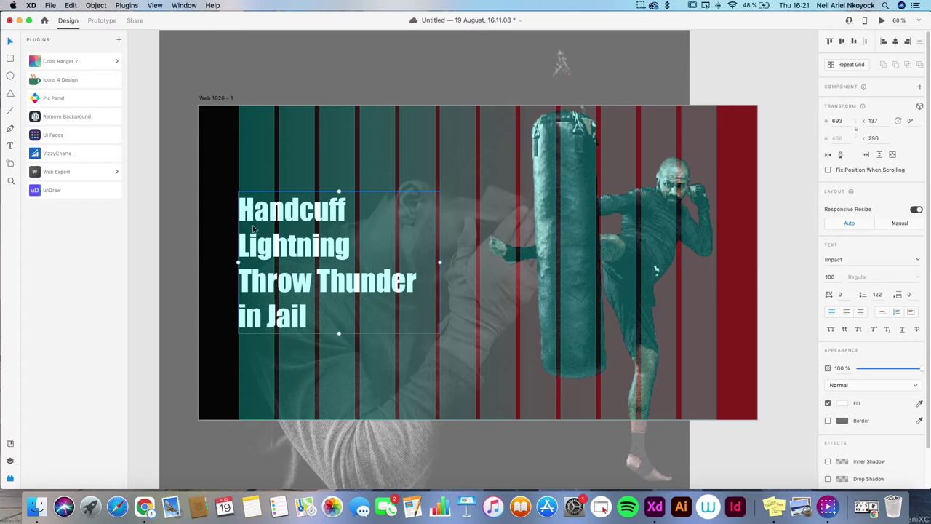
click(154, 5)
click(185, 156)
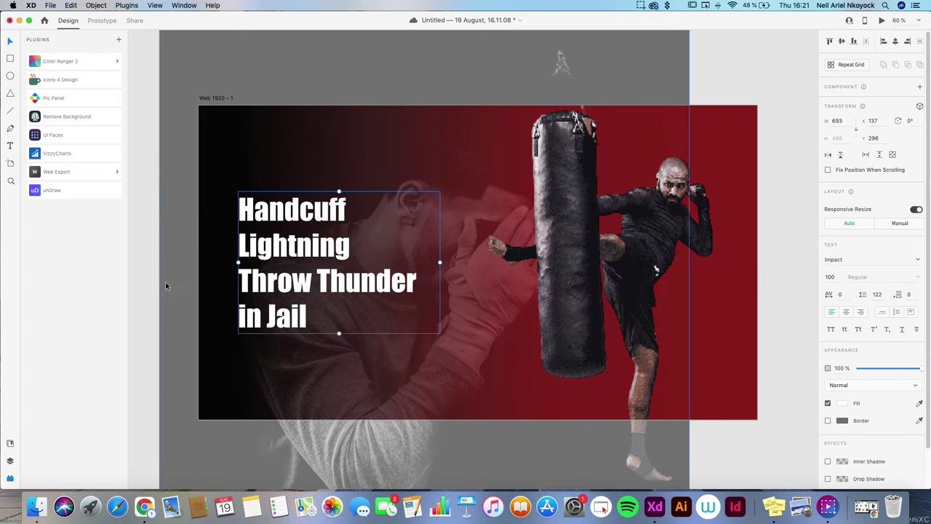
click(141, 229)
- Duplicate the headline above itself and replace the copy's text with "Classes"
click(277, 251)
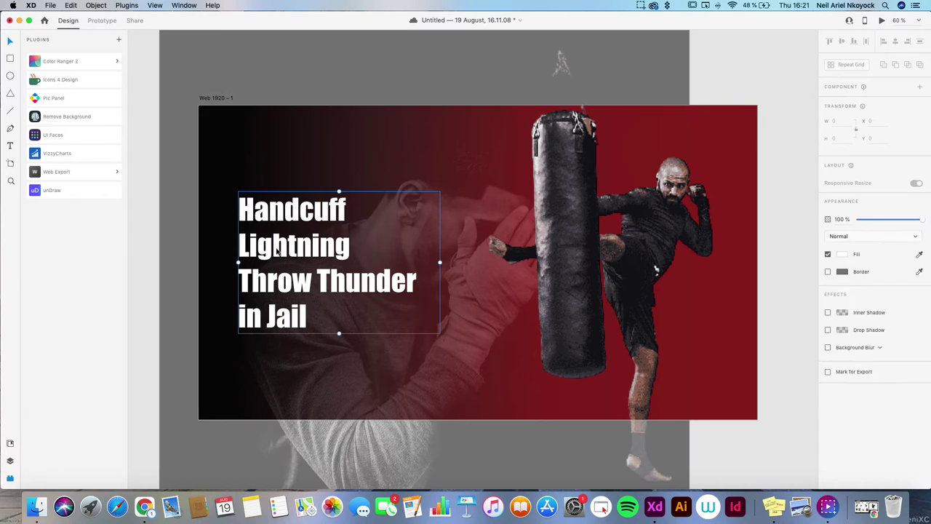
drag(279, 252, 307, 178)
double_click(300, 183)
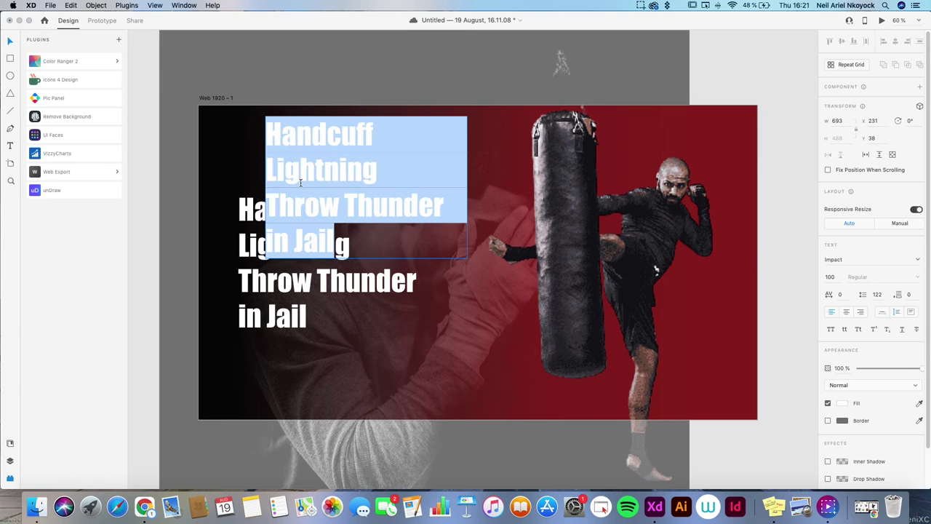
text(Classes)
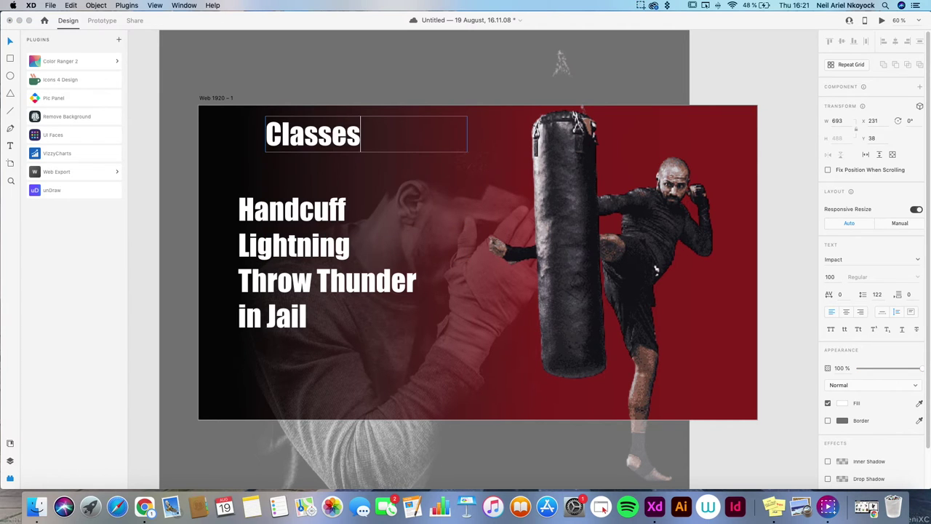
key(Escape)
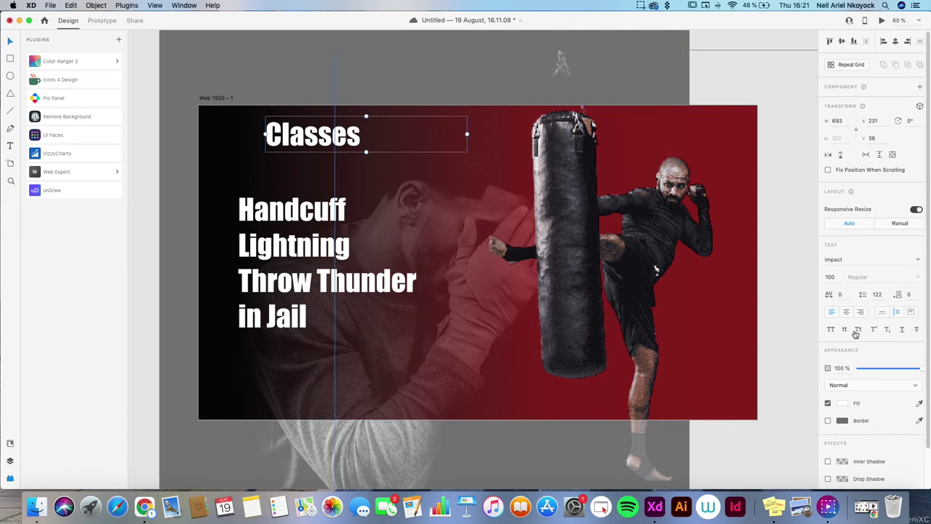
- Switch the "Classes" text to auto width and set its font size to 30
click(882, 312)
drag(311, 151, 312, 128)
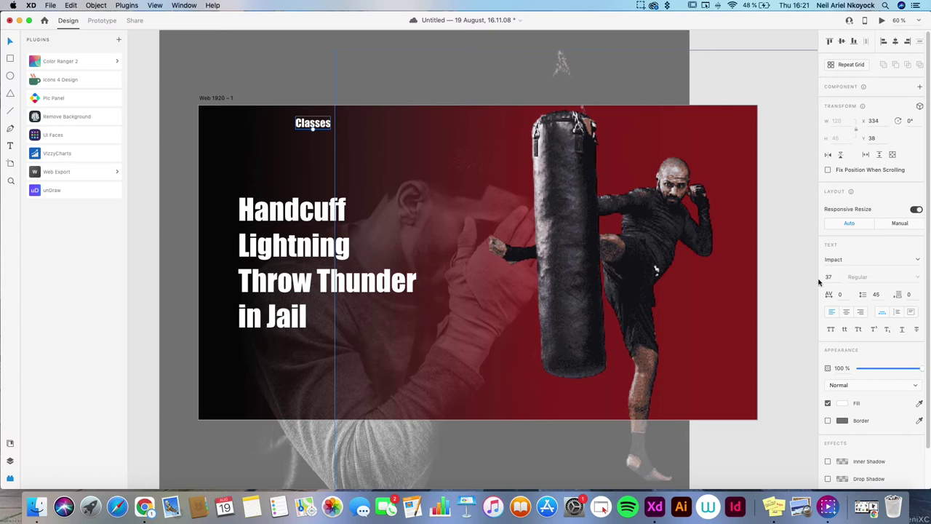
text(30)
key(Return)
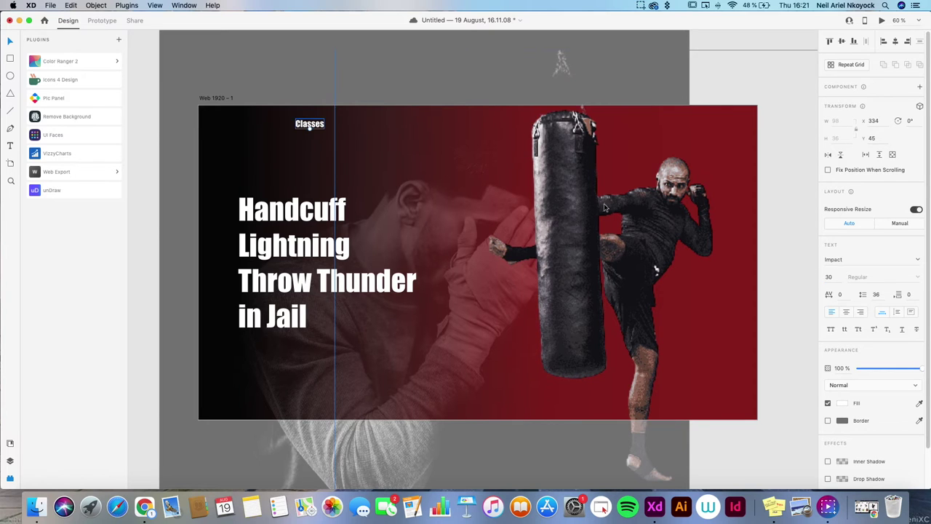
- Place "Classes" in the page header and add copies of it in the same row reading "Pricing" and "Location"
drag(306, 123, 367, 129)
double_click(367, 131)
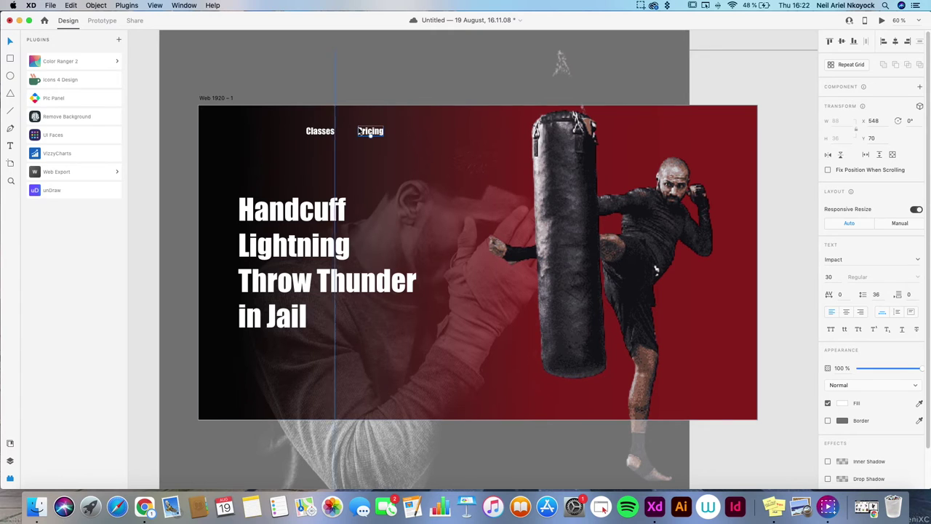
alt+drag(370, 131, 413, 131)
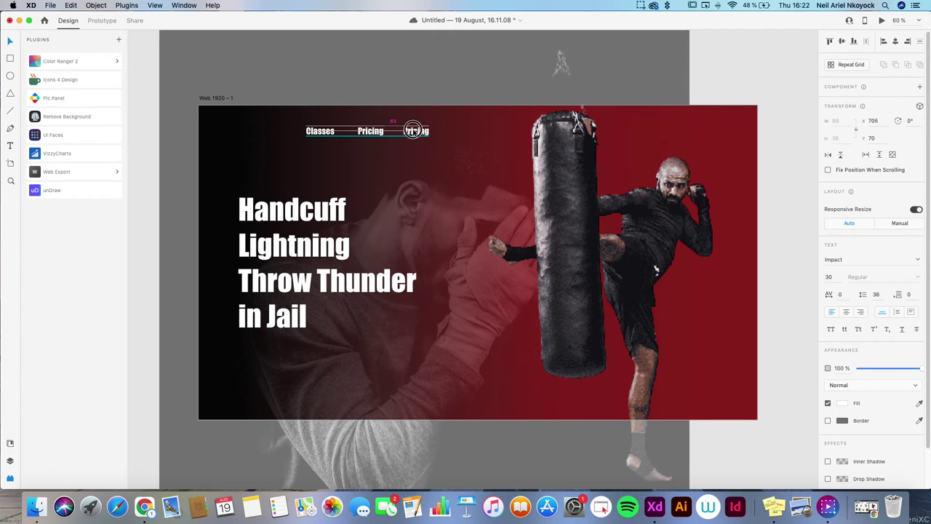
double_click(414, 131)
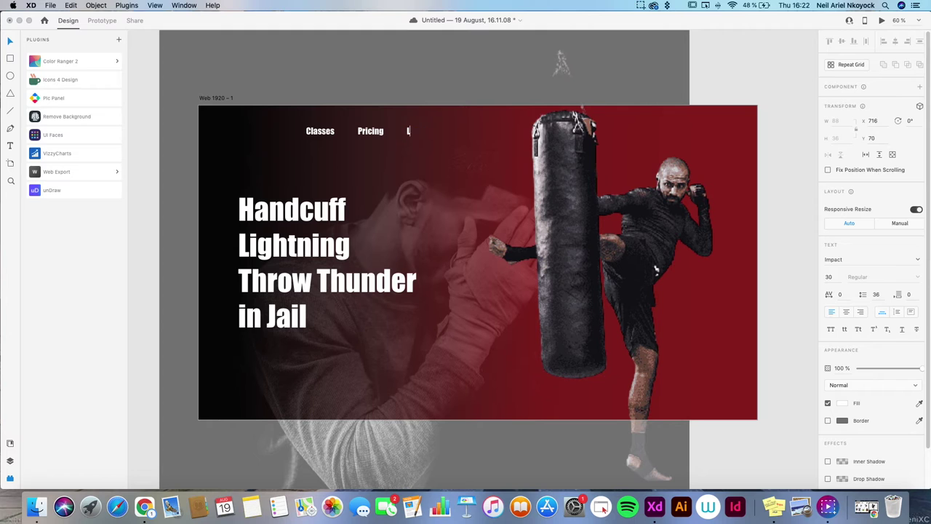
click(423, 161)
- Duplicate the "Location" link, place the copy after it in the header row and change its text to "Merch"
key(super+d)
shift+drag(422, 134, 413, 358)
scroll(422, 352, up, 5)
scroll(424, 351, down, 2)
drag(412, 317, 522, 304)
double_click(521, 304)
text(Merch)
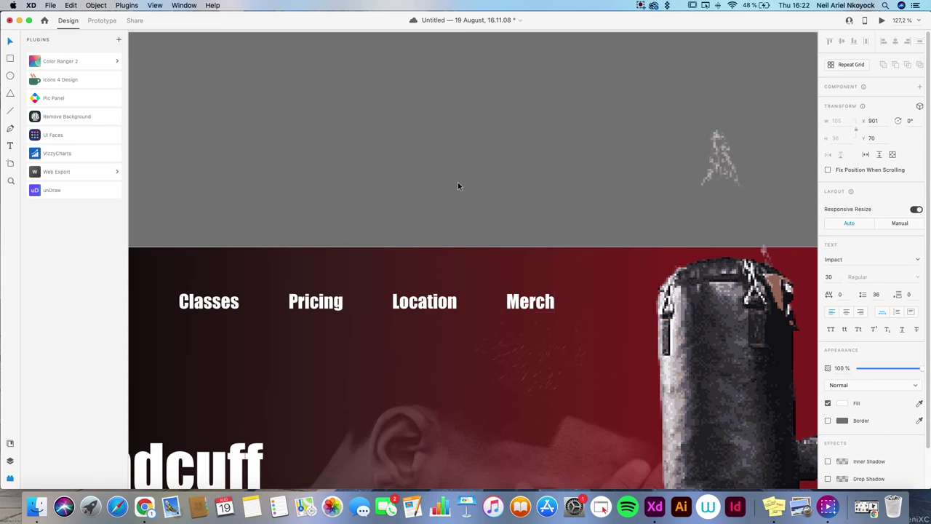
- Copy "Merch" to the header's far right, change the copy's text to "Start Today" and place it at about X 1573
scroll(458, 186, down, 5)
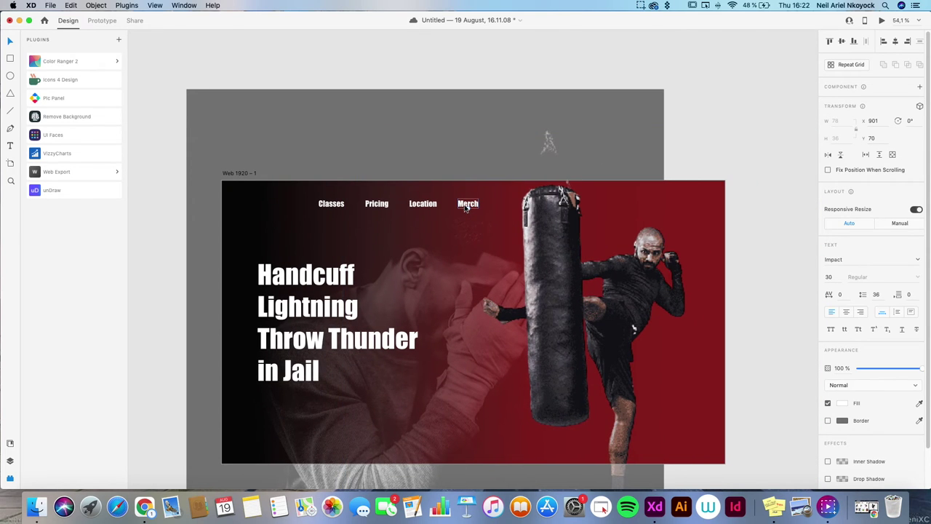
alt+drag(466, 208, 656, 206)
double_click(655, 205)
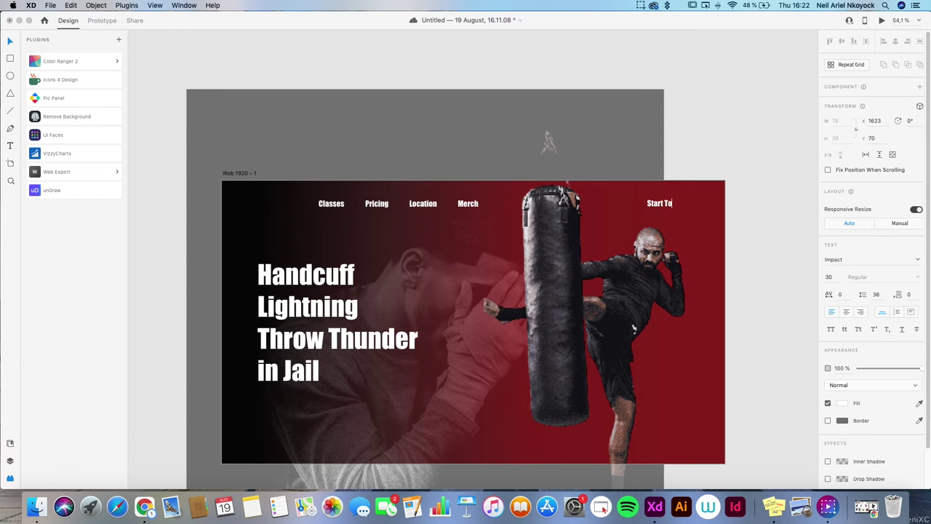
text(Start Today)
key(Escape)
drag(665, 206, 651, 207)
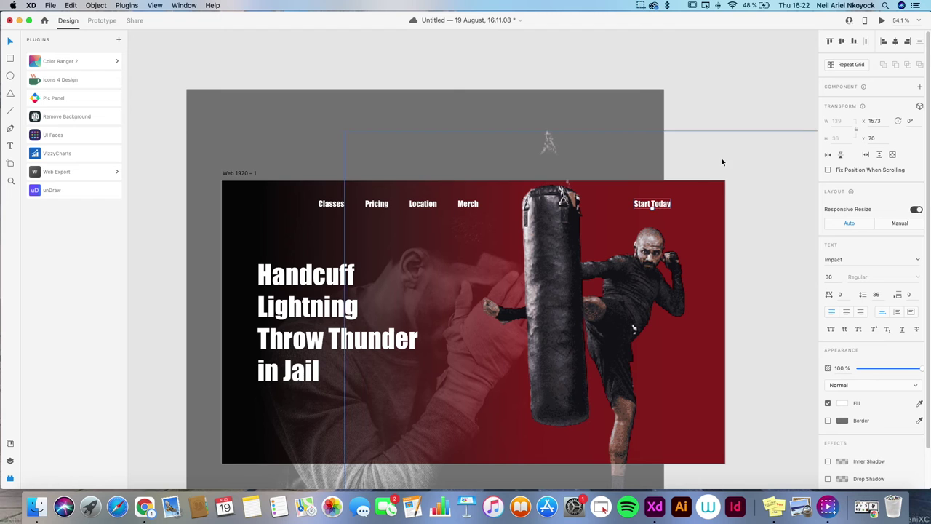
click(718, 111)
- Copy the "Classes" link to below the headline and change the copy's text to "Start Today"
scroll(387, 251, up, 5)
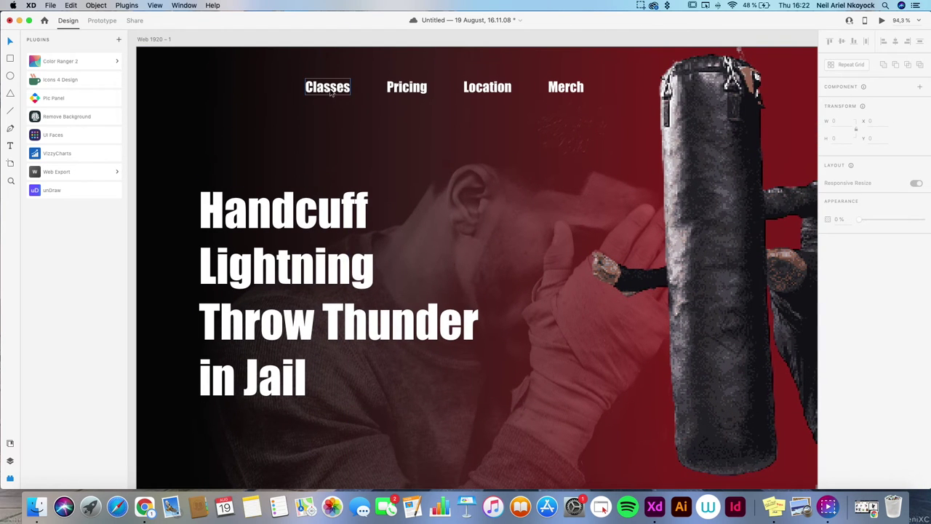
click(332, 92)
drag(328, 89, 225, 449)
double_click(226, 450)
text(Start Today)
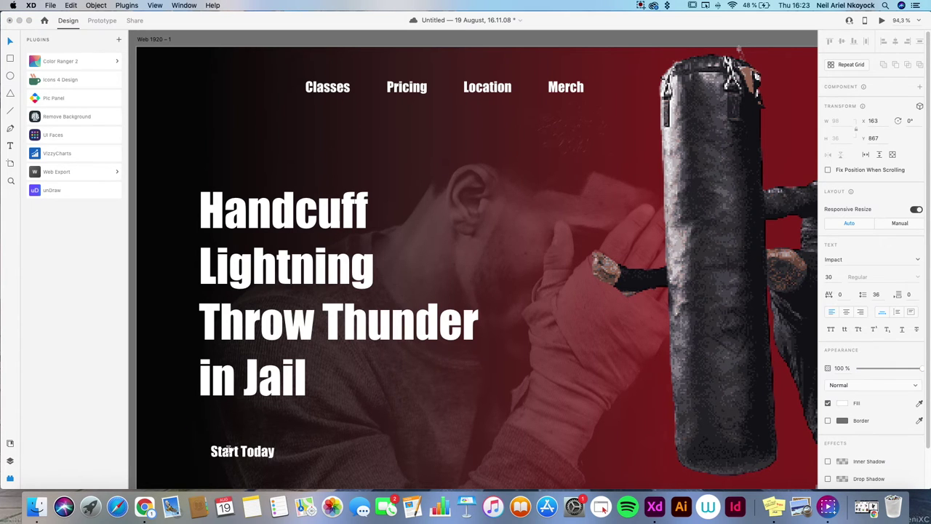
click(199, 432)
- Align the "Start Today" text below the headline with the headline's left edge at X 137 and set its font size to 40
scroll(214, 418, down, 5)
mouse_move(267, 345)
mouse_down()
mouse_move(270, 357)
mouse_move(259, 343)
mouse_up()
scroll(275, 353, down, 5)
scroll(274, 353, right, 2)
scroll(331, 287, down, 3)
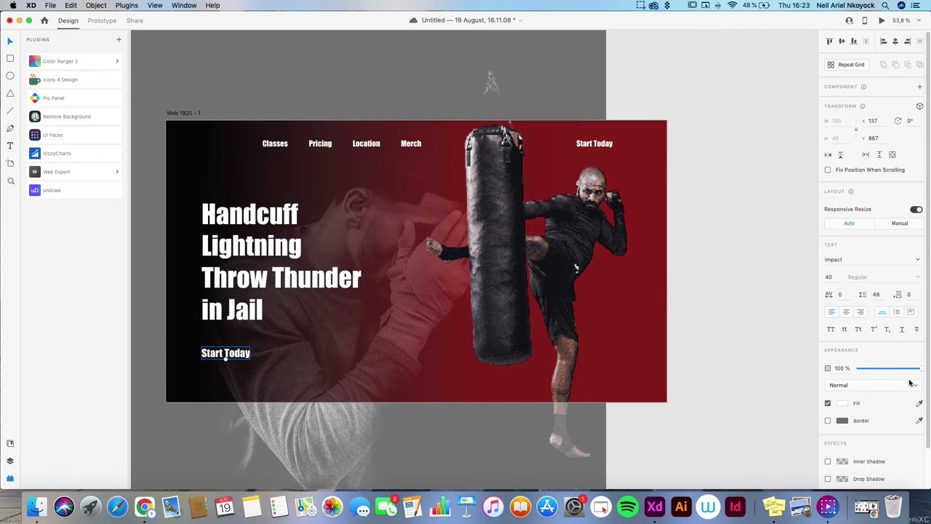
- Set the fill colour of the "Start Today" text below the headline to #A72424
click(844, 404)
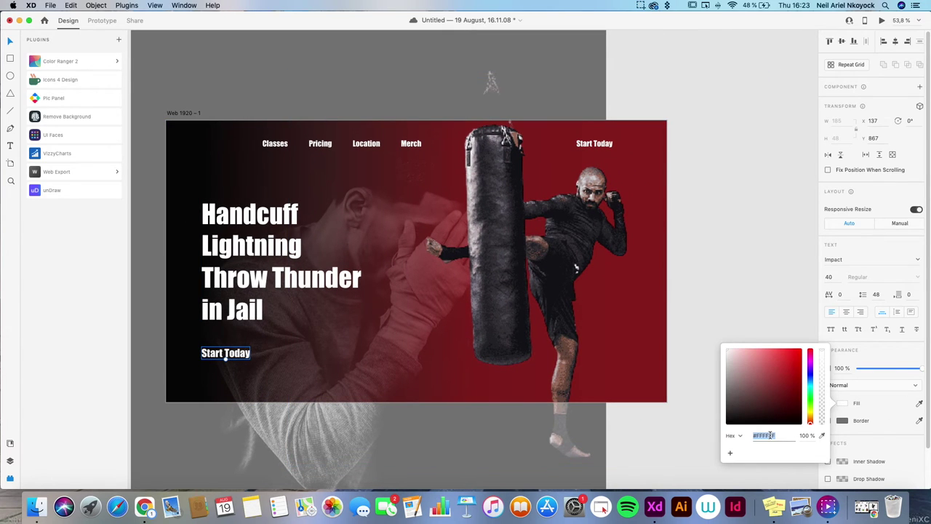
text(a72436)
key(Return)
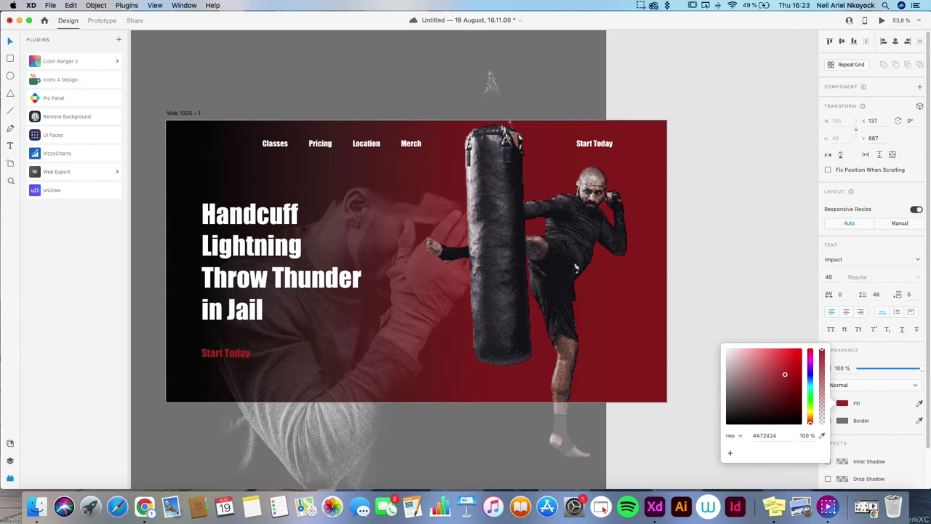
click(776, 248)
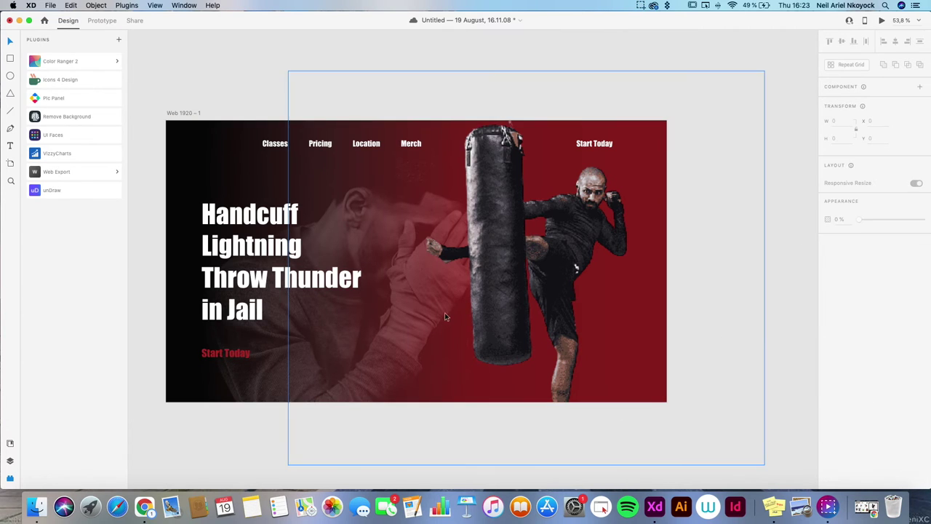
- Draw a rectangle of about 205 × 94 around the red "Start Today" text and remove its fill
click(10, 57)
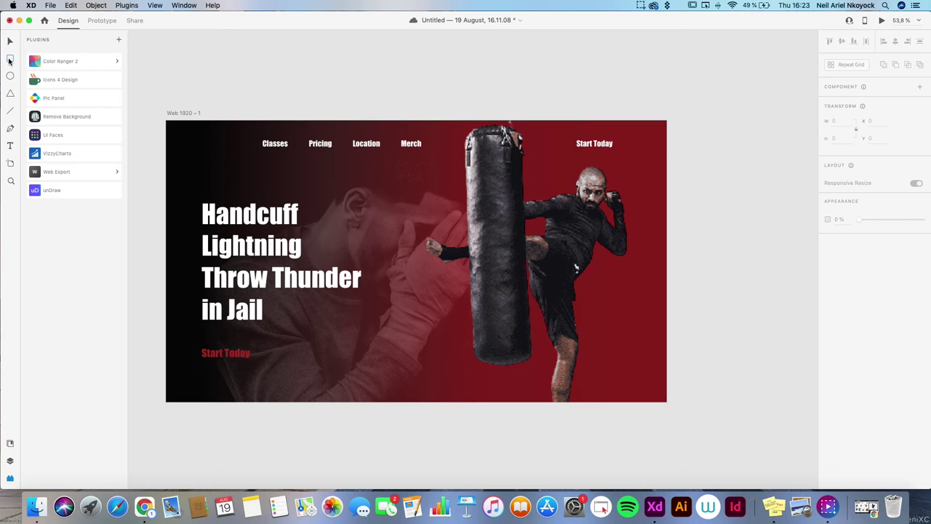
scroll(199, 354, down, 3)
scroll(199, 353, left, 2)
scroll(237, 305, up, 5)
drag(214, 279, 413, 370)
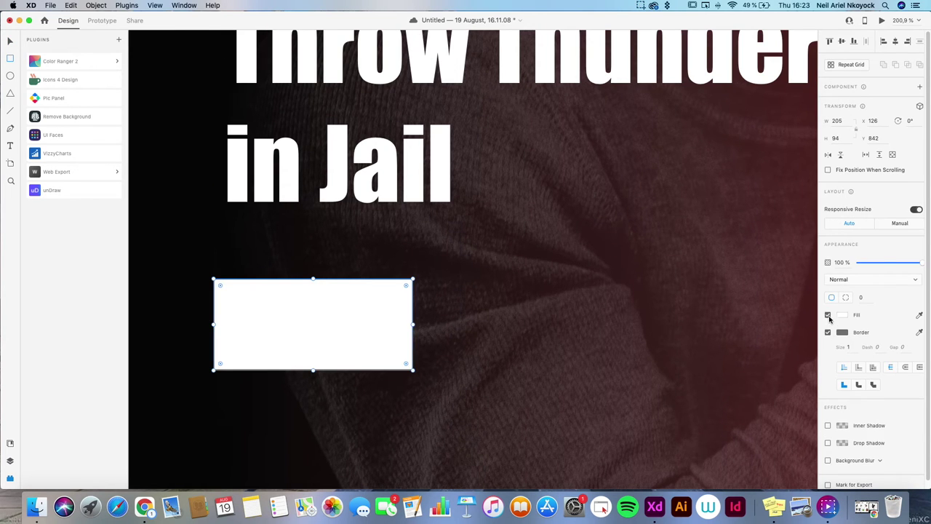
click(828, 315)
- Set the button rectangle's border size to 5 and its border colour to #A72424
click(849, 347)
key(Up)
key(Up)
key(Up)
key(Return)
text(5)
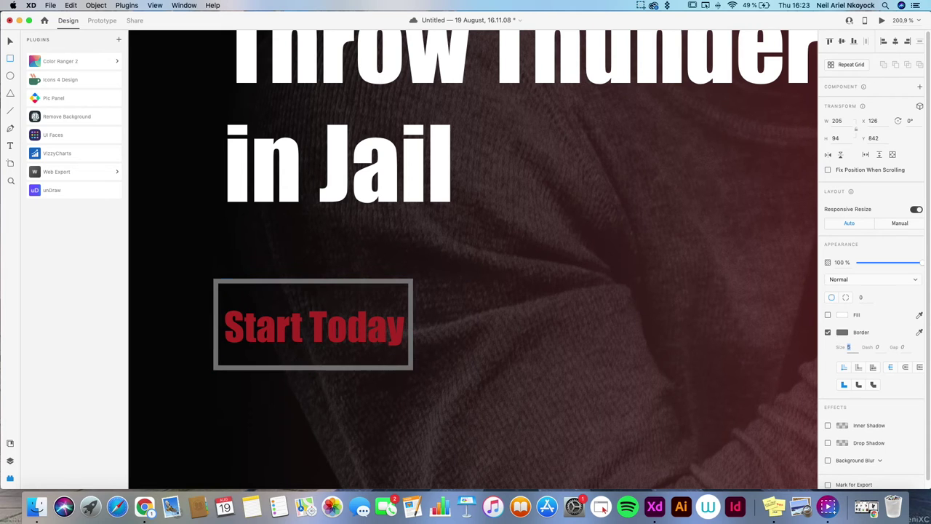
click(843, 333)
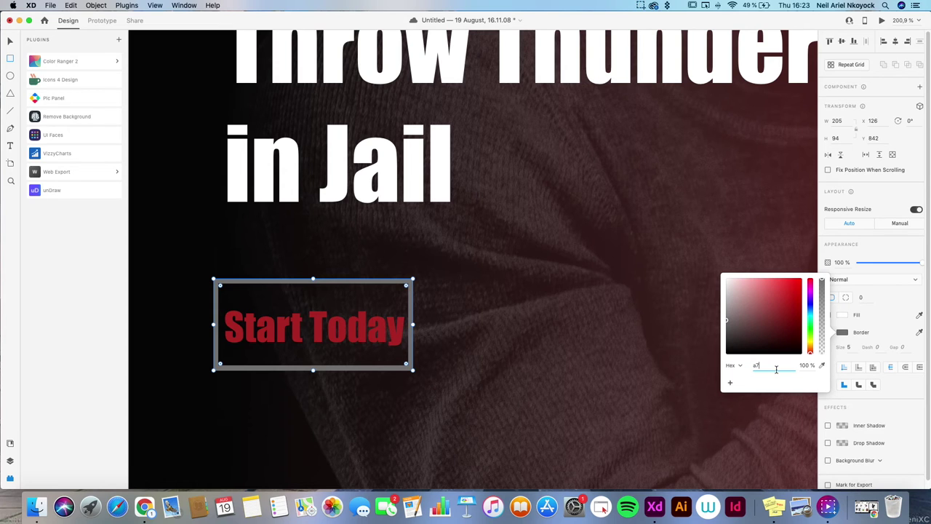
key(Return)
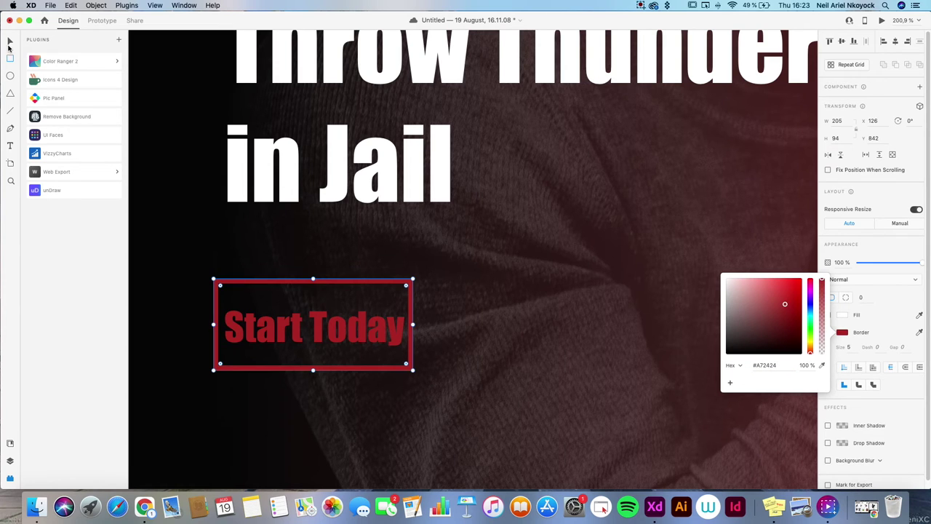
- Widen the button rectangle to about 219 and adjust its position so the "Start Today" text sits centred inside it
click(9, 48)
drag(288, 293, 289, 295)
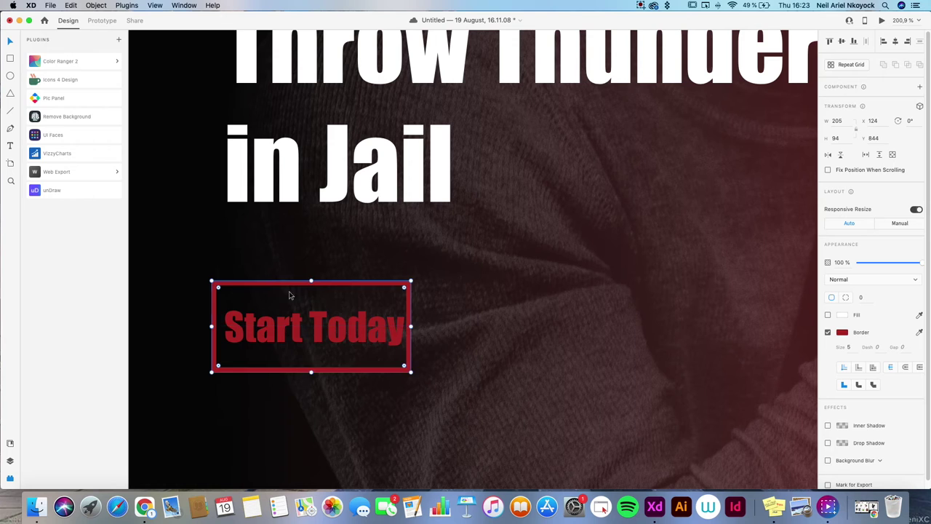
drag(410, 327, 418, 320)
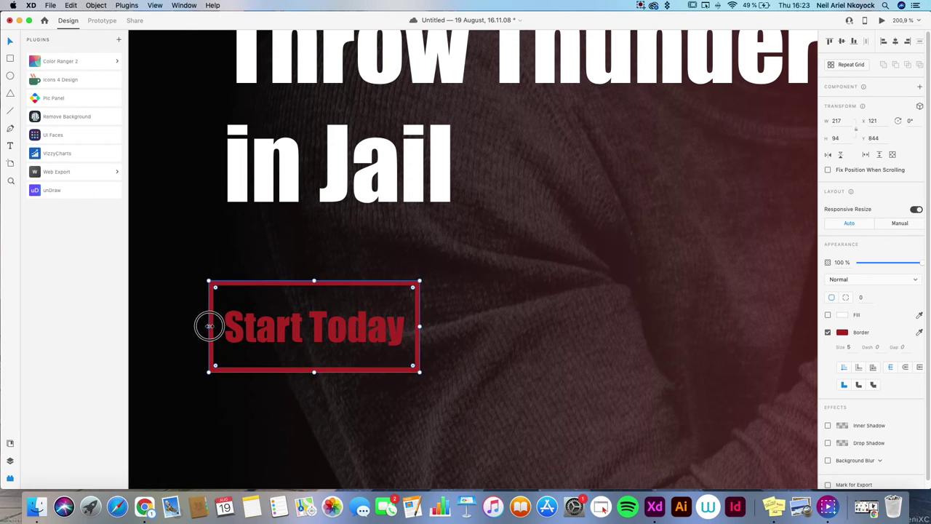
drag(207, 325, 206, 325)
drag(266, 288, 266, 286)
- Group the rectangle with its "Start Today" text and move the group to about X 137, Y 832 under the headline
shift+click(292, 340)
key(super+g)
drag(287, 331, 304, 329)
scroll(304, 331, down, 5)
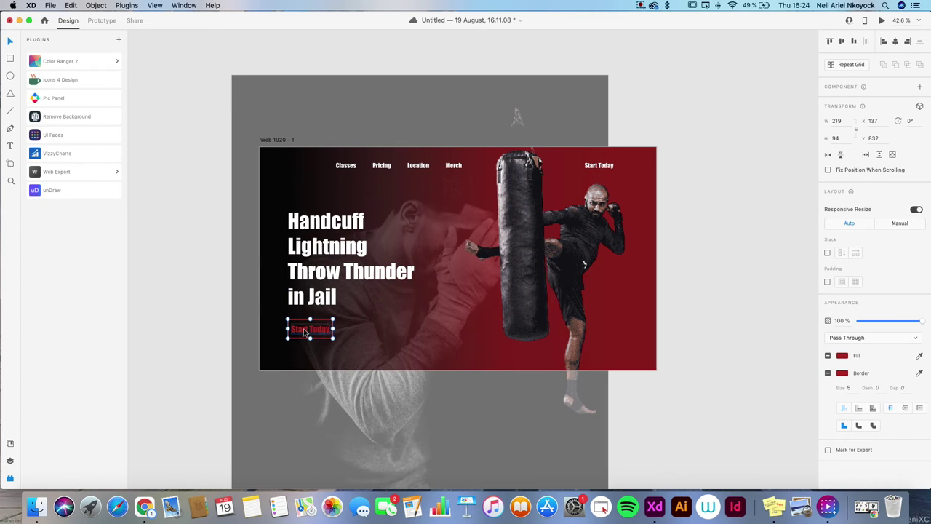
- Draw a rectangle of about 156 × 53 around the white "Start Today" text in the navigation row
scroll(622, 164, up, 6)
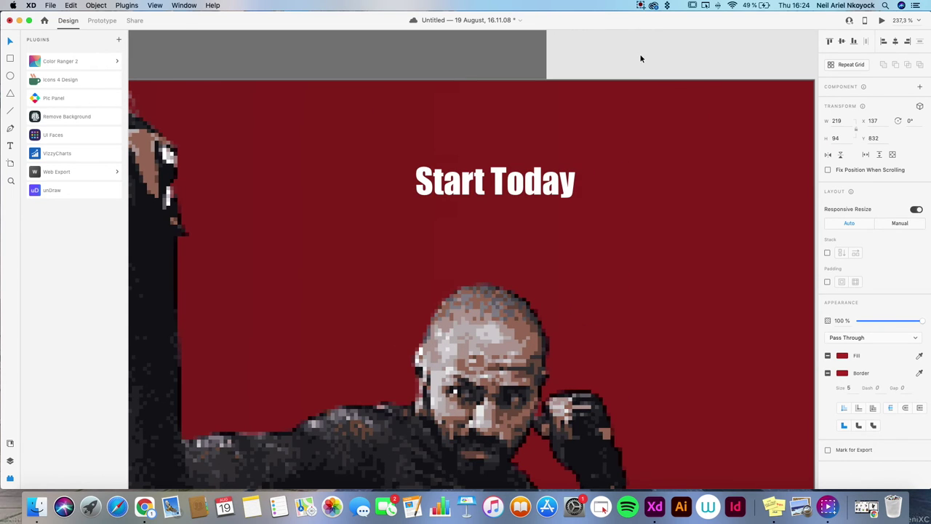
click(402, 107)
scroll(356, 255, down, 3)
scroll(356, 256, down, 6)
scroll(320, 358, left, 9)
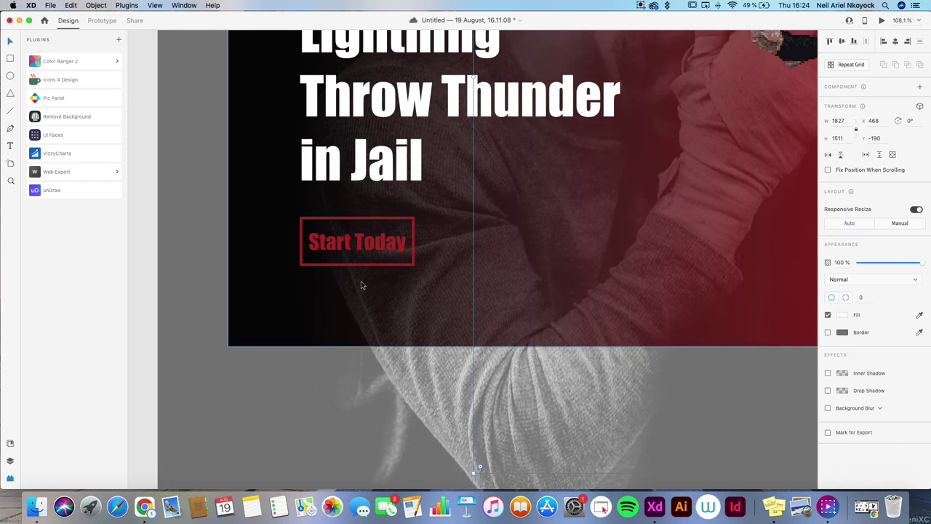
click(356, 267)
scroll(355, 267, down, 5)
scroll(429, 280, up, 8)
scroll(429, 280, right, 8)
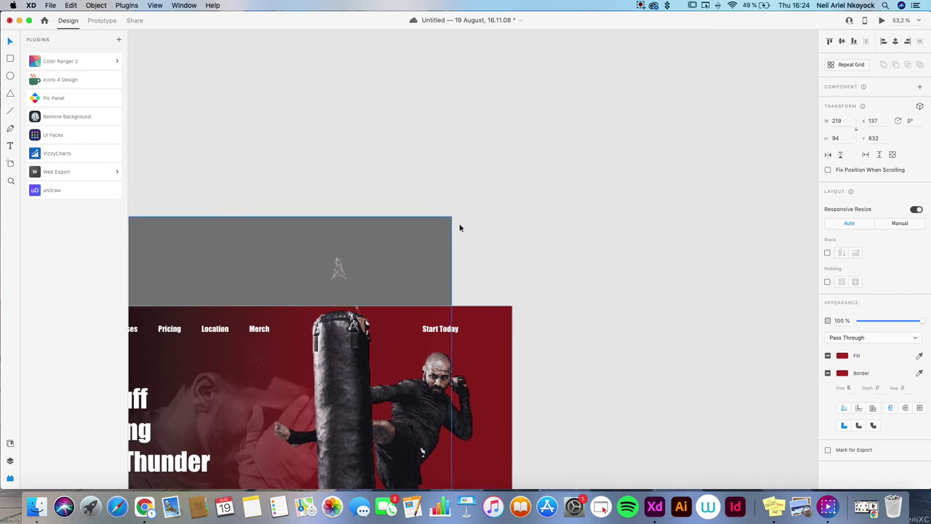
click(451, 226)
scroll(451, 276, down, 2)
scroll(470, 269, up, 7)
scroll(471, 259, up, 1)
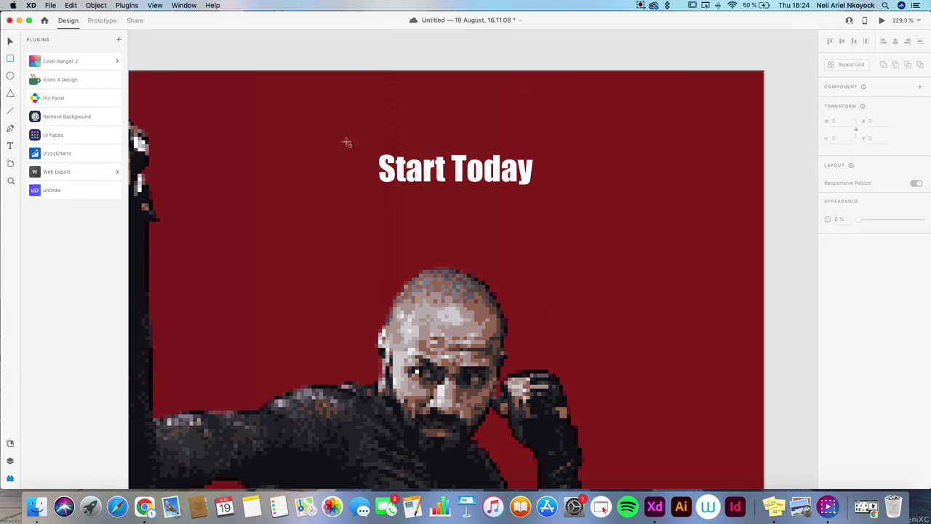
mouse_move(372, 138)
mouse_down()
mouse_move(426, 193)
mouse_move(546, 178)
mouse_up()
- Set the new rectangle's border size to 5, remove its fill and make its border white (#FFFFFF)
key(Up)
key(Up)
key(Up)
key(Up)
click(828, 315)
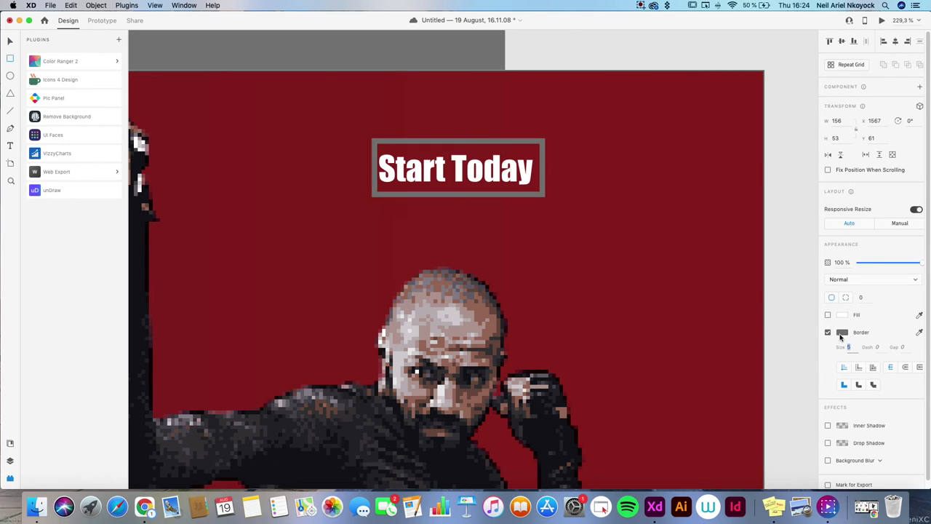
click(842, 334)
drag(768, 311, 714, 236)
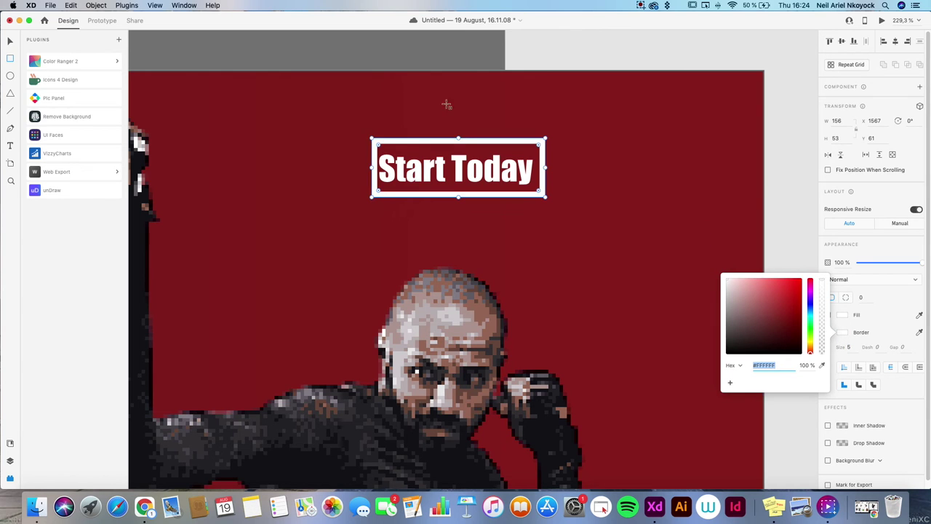
- Enlarge the white outline to about 182 × 62 around the "Start Today" text
click(11, 44)
drag(402, 140, 358, 135)
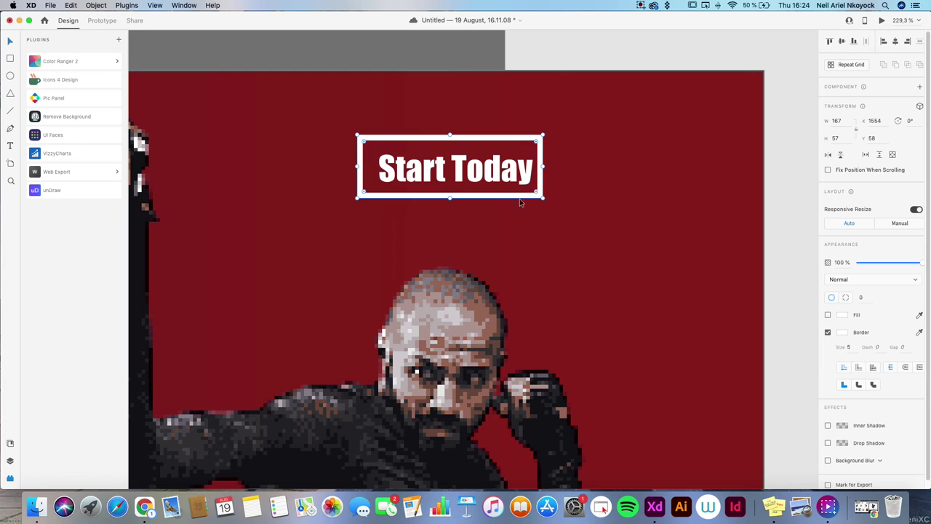
drag(541, 197, 557, 200)
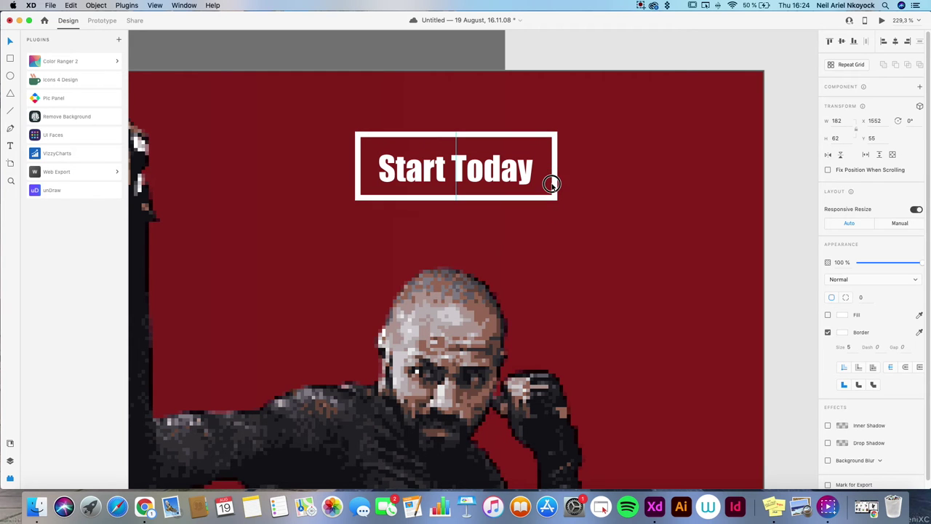
- Fine-tune the white outline to about 184 × 62 at X 1551, Y 57 so the text sits centred inside it
click(775, 170)
scroll(448, 194, down, 5)
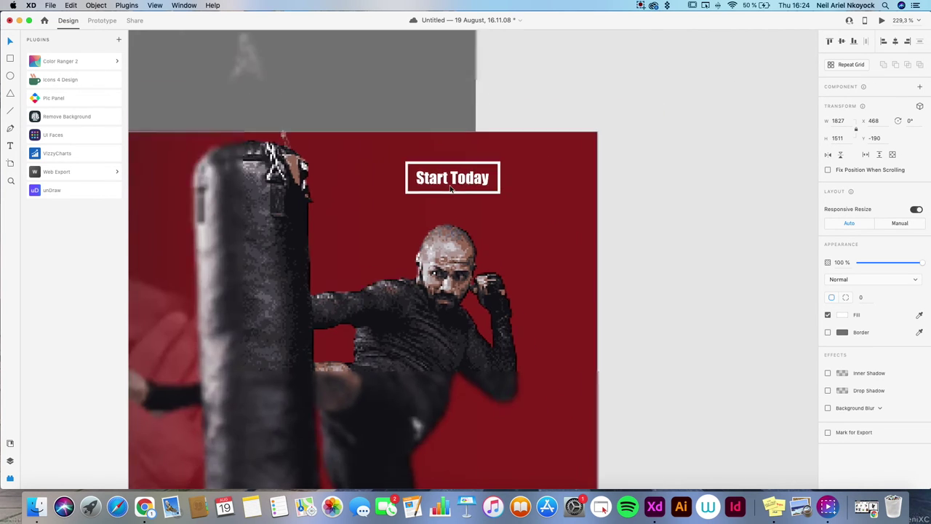
scroll(448, 194, left, 3)
scroll(448, 194, left, 2)
scroll(448, 194, right, 1)
scroll(593, 184, up, 5)
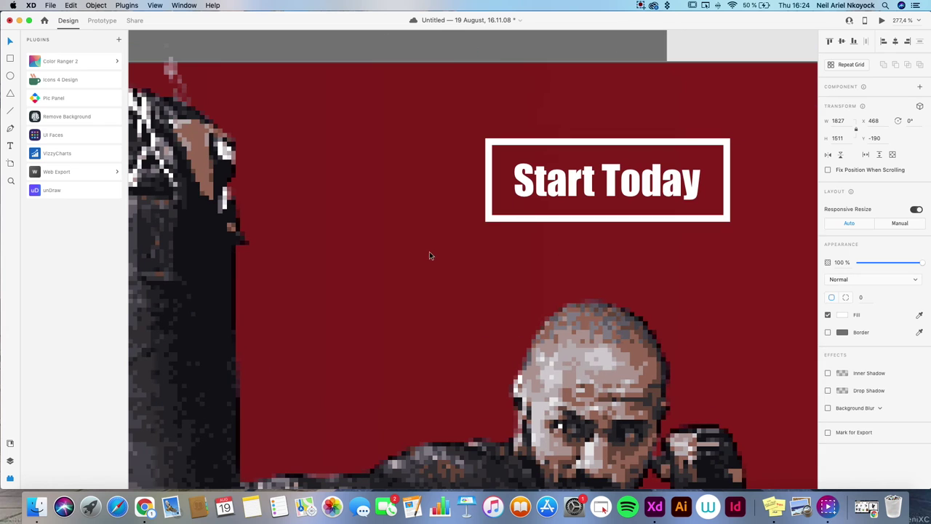
click(503, 220)
drag(485, 179, 486, 181)
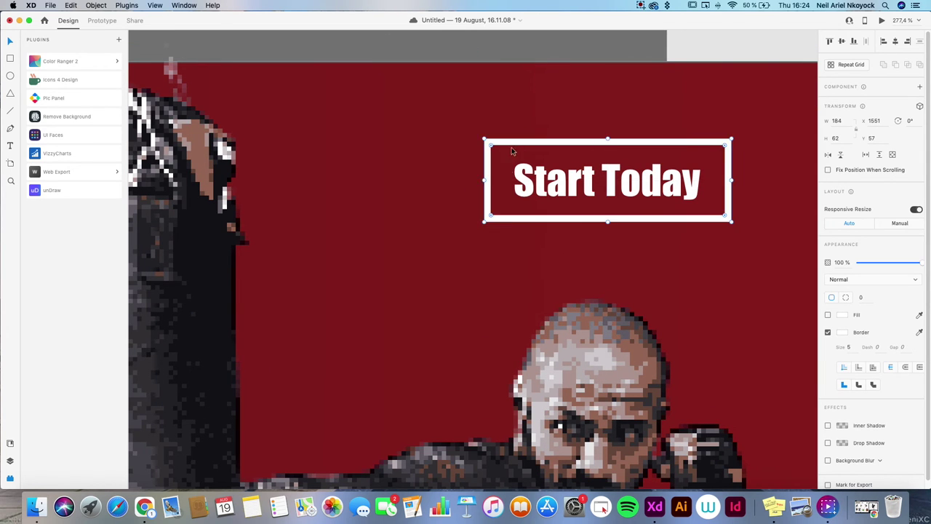
key(super+0)
click(192, 208)
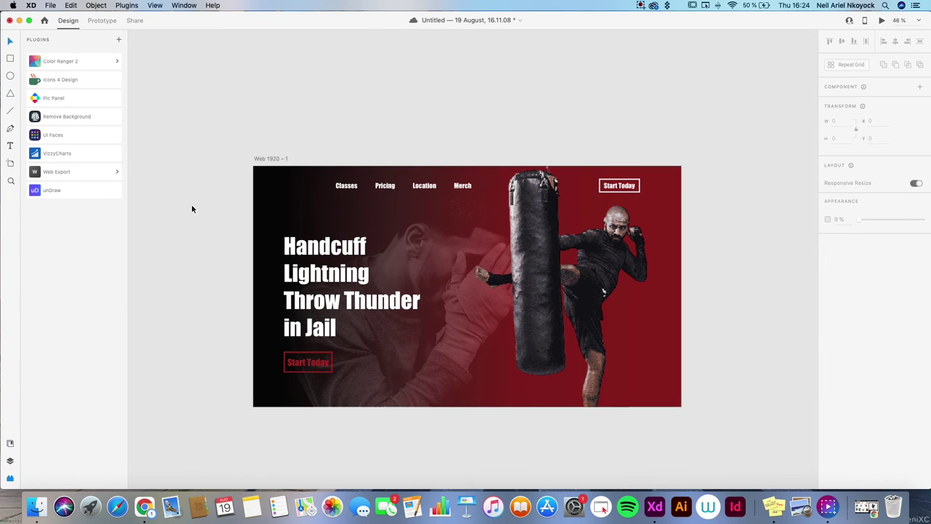
- Import the file "Boxing bag icon.svg" from the Desktop into the web artboard
scroll(289, 197, up, 5)
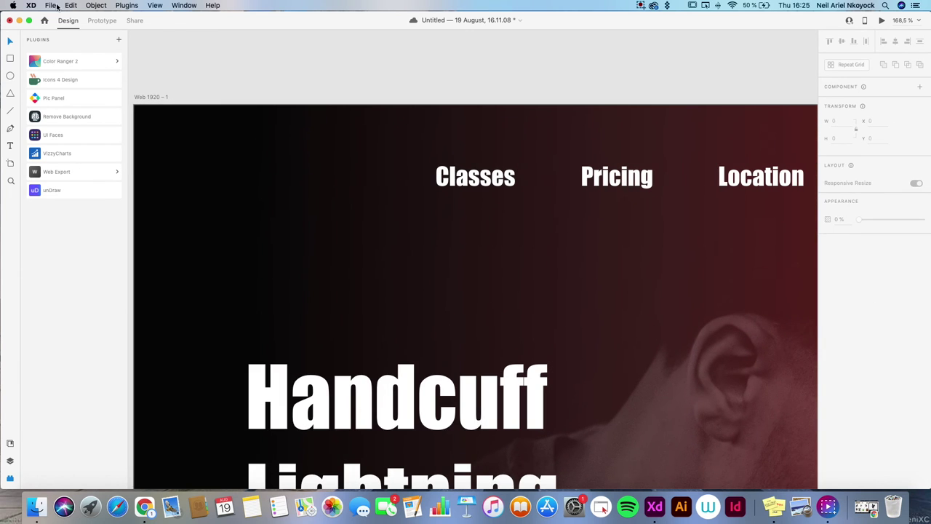
click(51, 5)
click(63, 157)
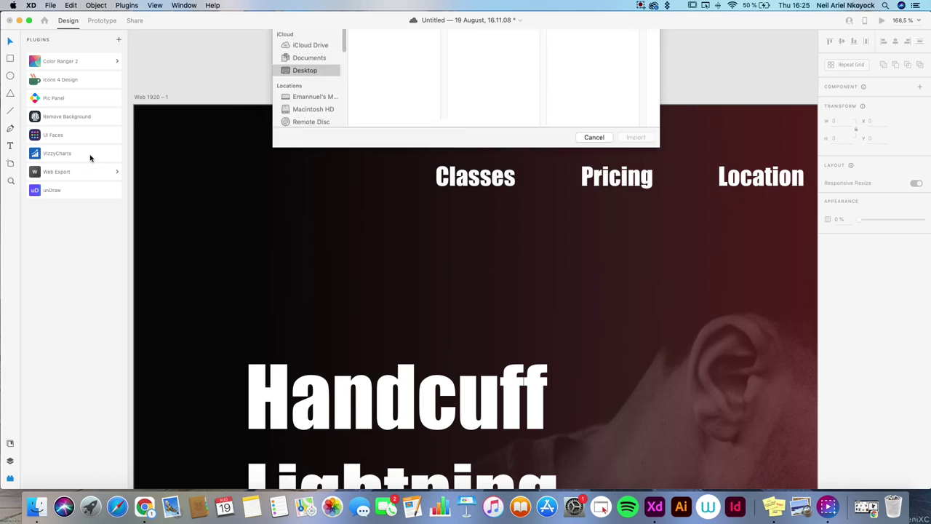
click(368, 75)
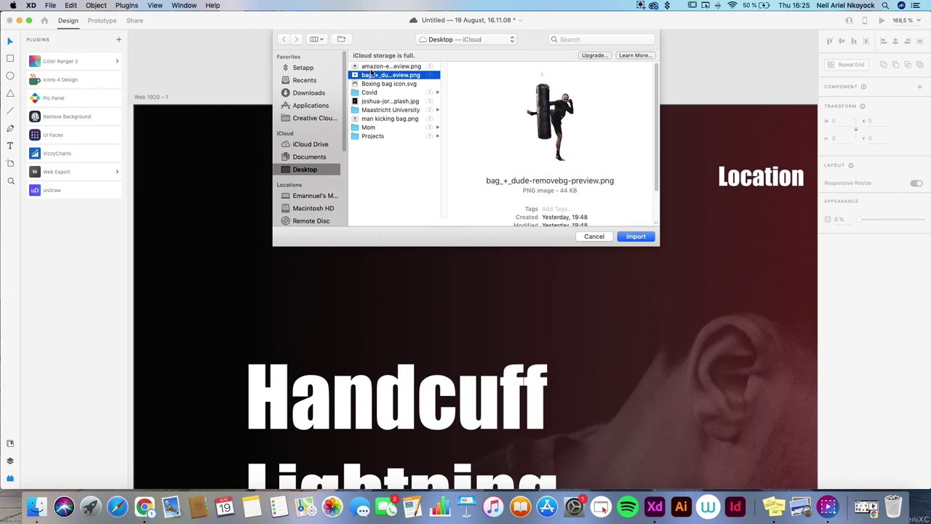
click(372, 66)
click(372, 84)
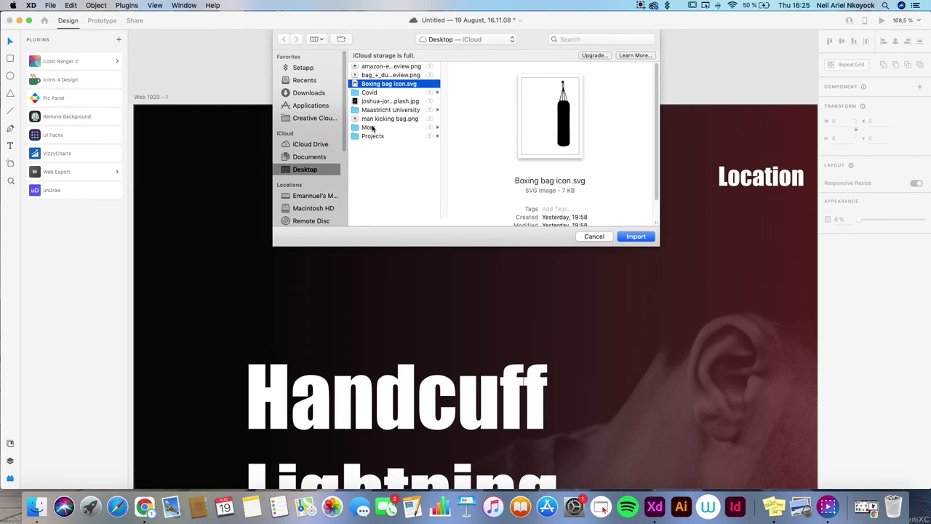
click(636, 236)
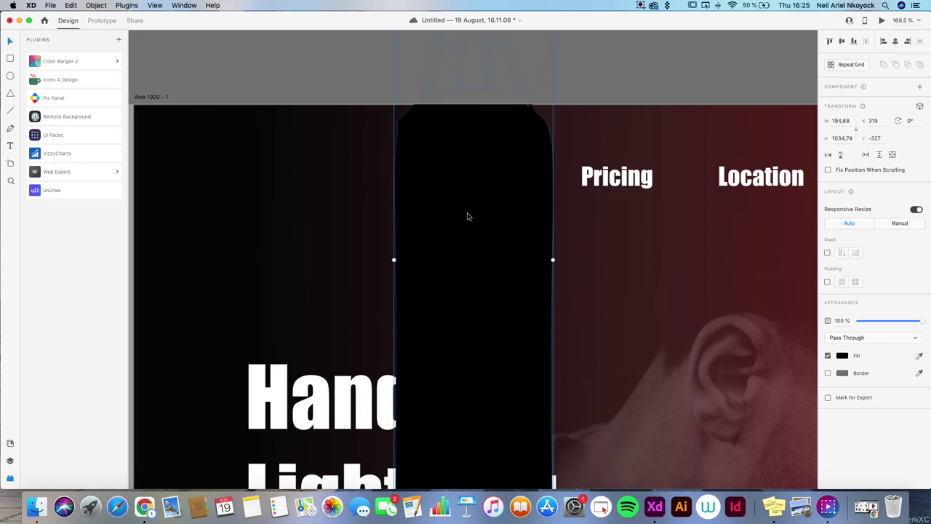
- Scale the boxing bag icon down to about 27 × 142 and place it near X 137, Y -19 above the headline
scroll(468, 216, down, 5)
drag(445, 102, 487, 261)
drag(489, 342, 291, 189)
- Set the boxing bag icon's fill to #A72424 and shift it down to about Y -16
scroll(435, 206, up, 5)
click(843, 356)
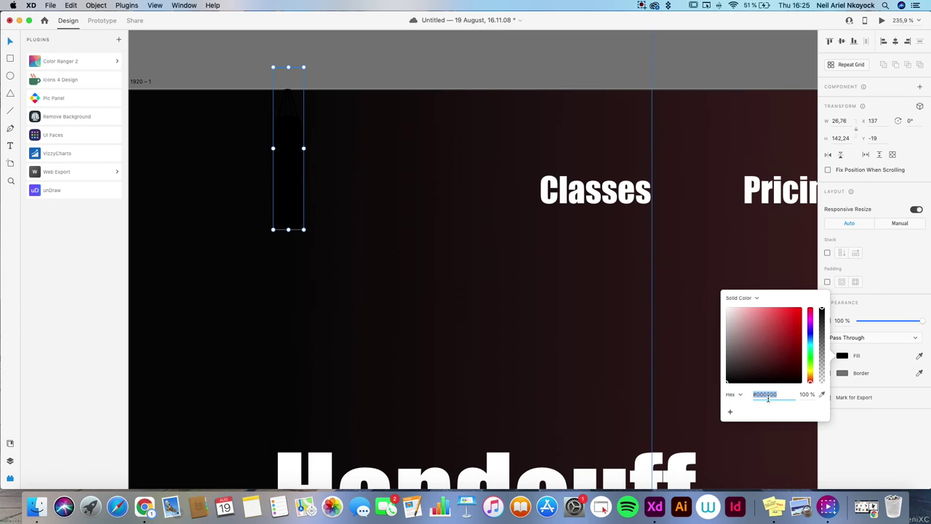
text(a72424)
key(Return)
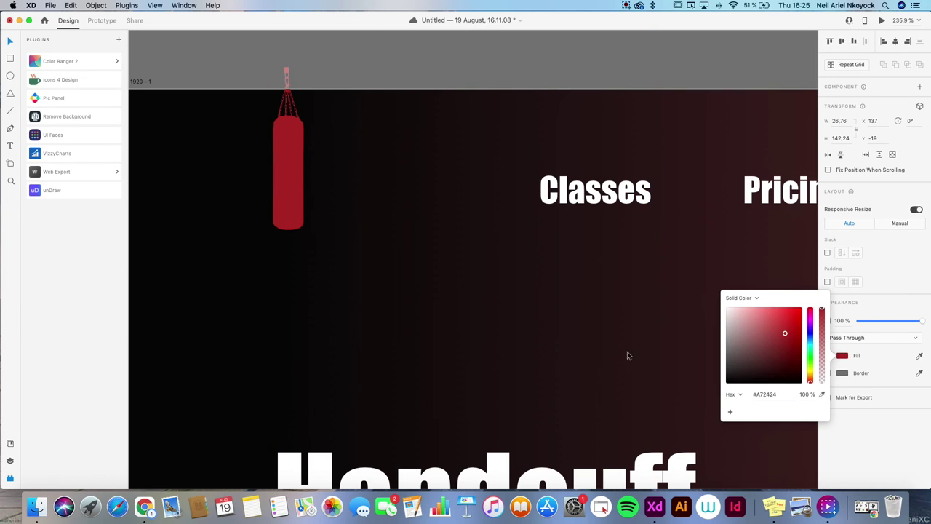
click(385, 208)
mouse_move(291, 203)
mouse_down()
mouse_move(289, 191)
mouse_move(287, 210)
mouse_up()
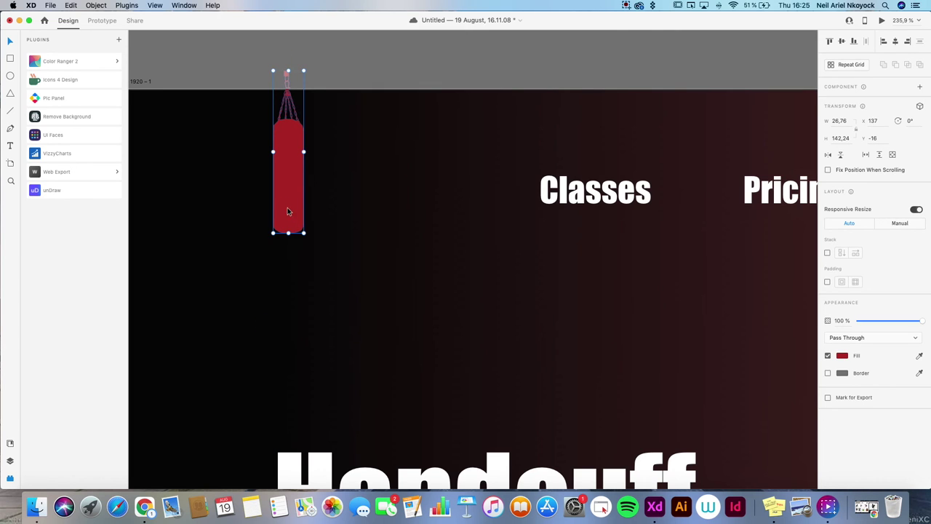
- Duplicate the "Classes" text below the navigation row and change the copy to "The bag Fitness" on two lines
click(573, 198)
drag(571, 195, 424, 278)
double_click(426, 277)
text(The bag )
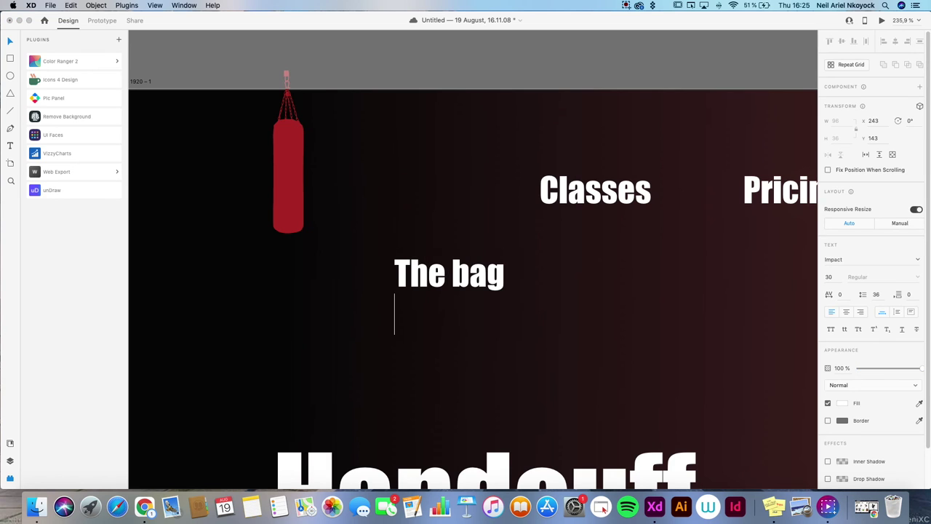
text(Fitness)
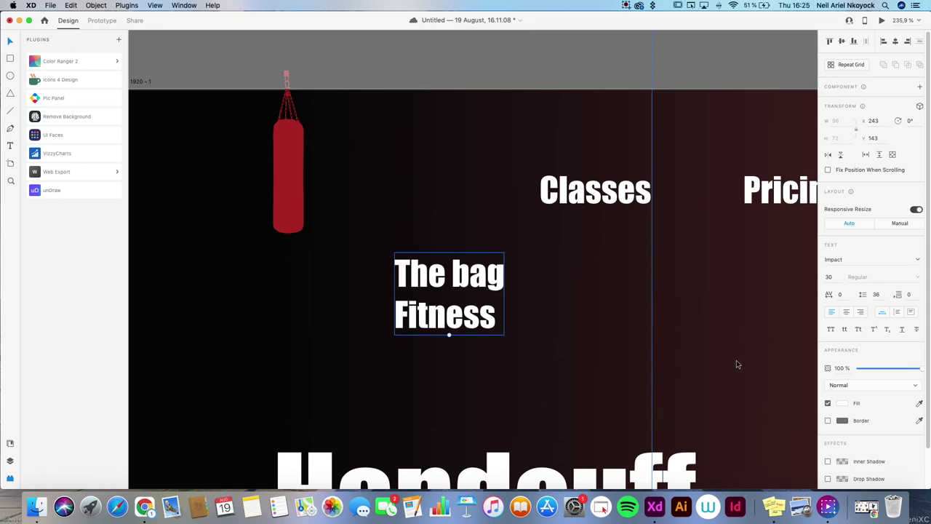
- Make the logo text all caps at size 40 and move it beside the bag icon at about X 174, Y 36
click(830, 329)
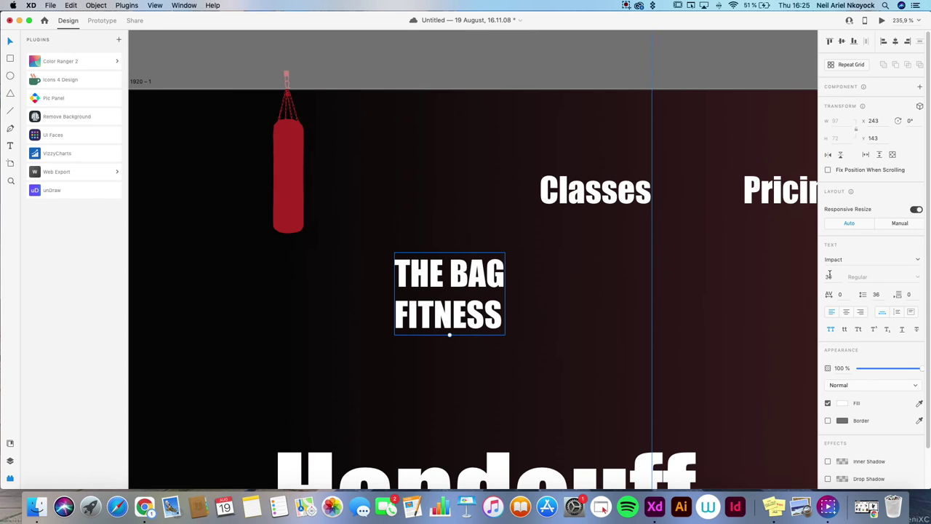
key(Return)
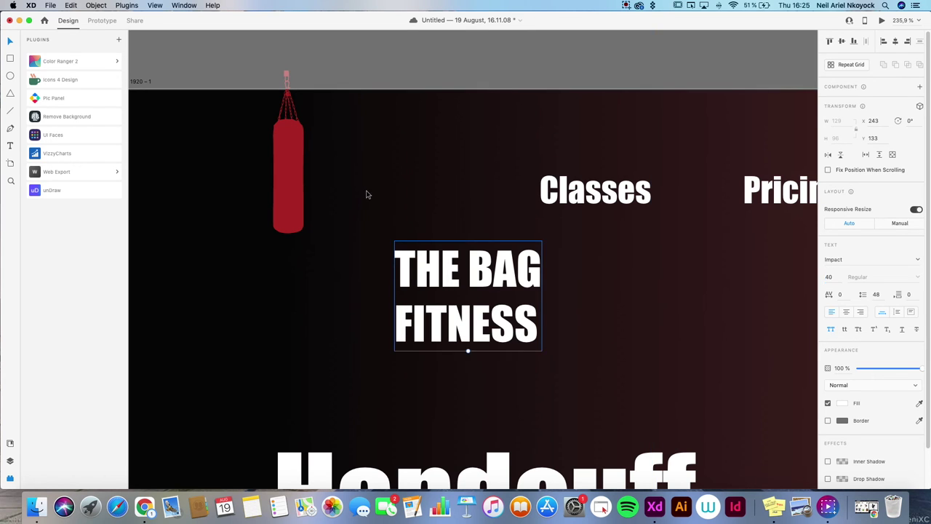
drag(451, 285, 370, 160)
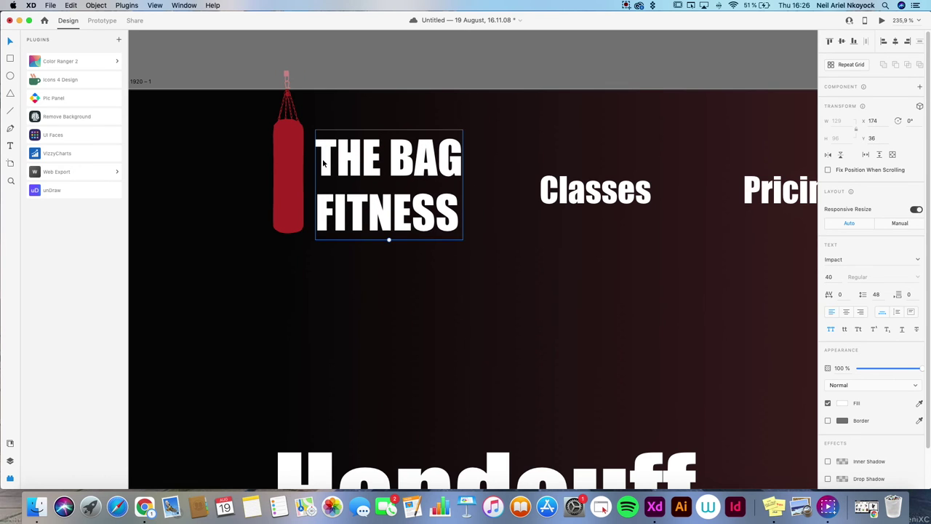
- Resize the bag icon to about 30 × 121 with its top at Y 0 and align the logo text closely beside it
click(291, 158)
drag(292, 164, 291, 160)
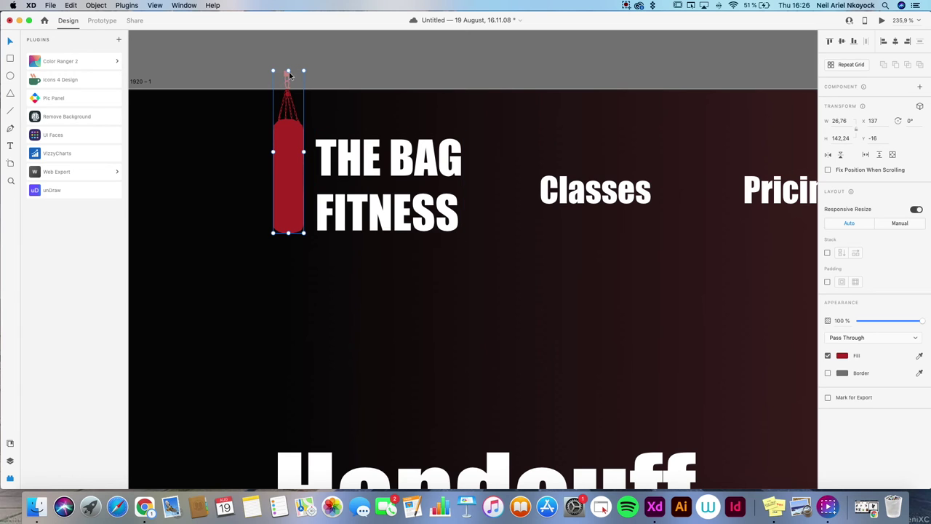
drag(288, 71, 286, 92)
drag(273, 161, 269, 161)
drag(332, 165, 331, 170)
click(293, 175)
drag(329, 212, 330, 206)
click(291, 202)
drag(288, 233, 287, 224)
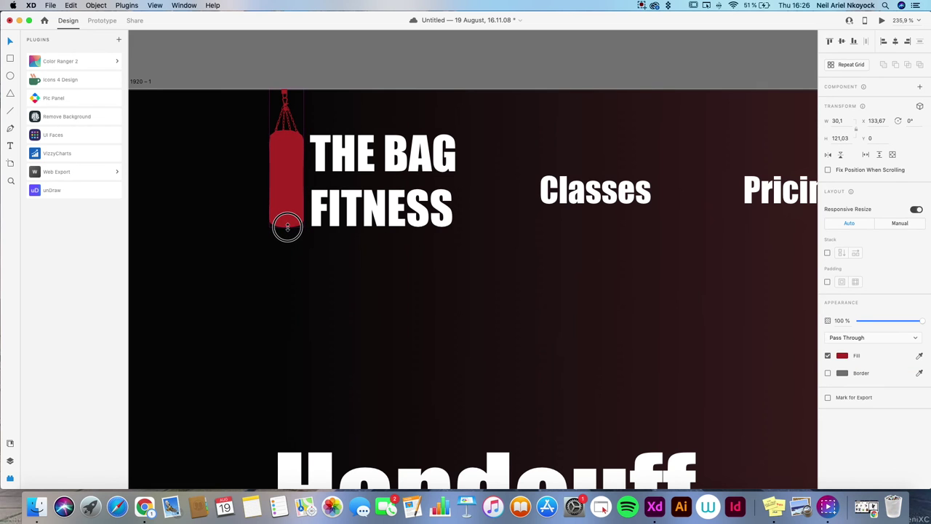
click(343, 269)
- Move the Classes, Pricing, Location and Merch links together to about X 438, Y 92
key(super+0)
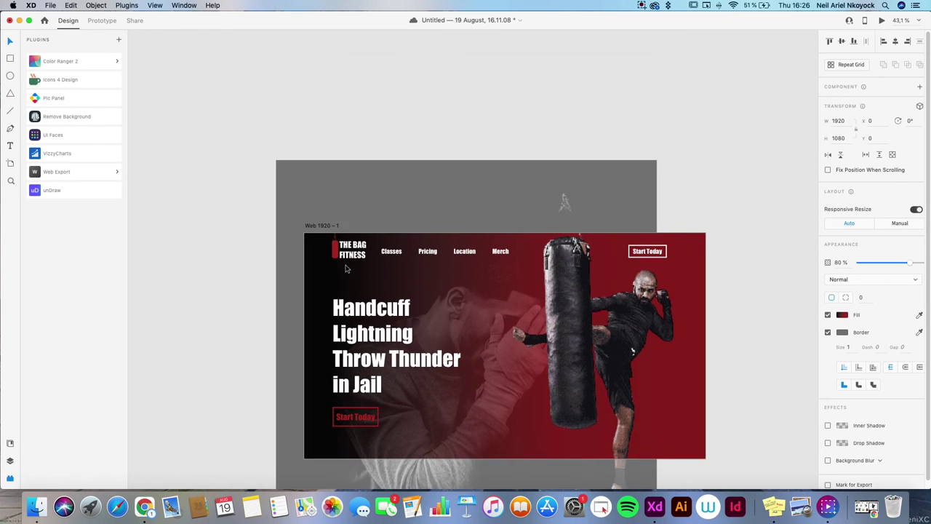
click(367, 240)
shift+click(402, 239)
shift+click(439, 238)
shift+click(475, 240)
drag(474, 239, 487, 245)
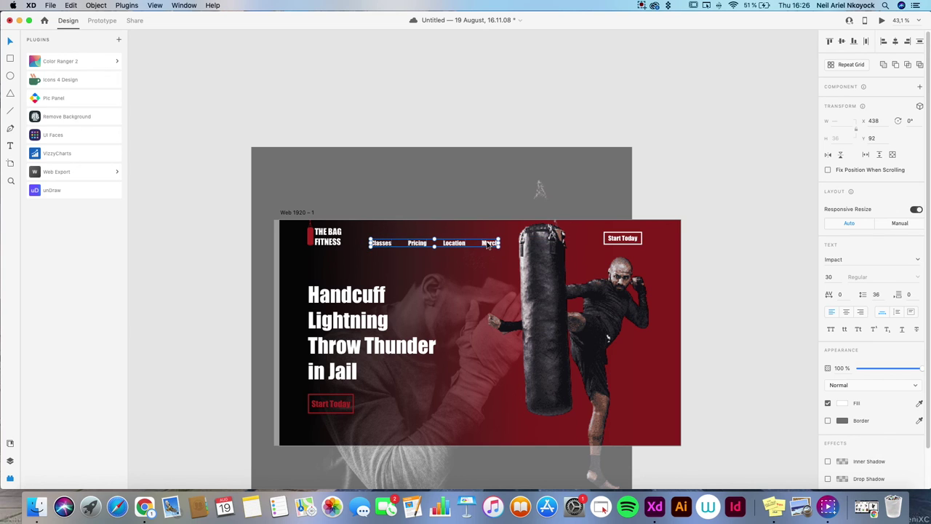
- Group the white outline with its "Start Today" text and lower the group to about Y 79, level with the navigation links
click(622, 241)
drag(620, 240, 622, 245)
key(super+z)
scroll(619, 240, up, 10)
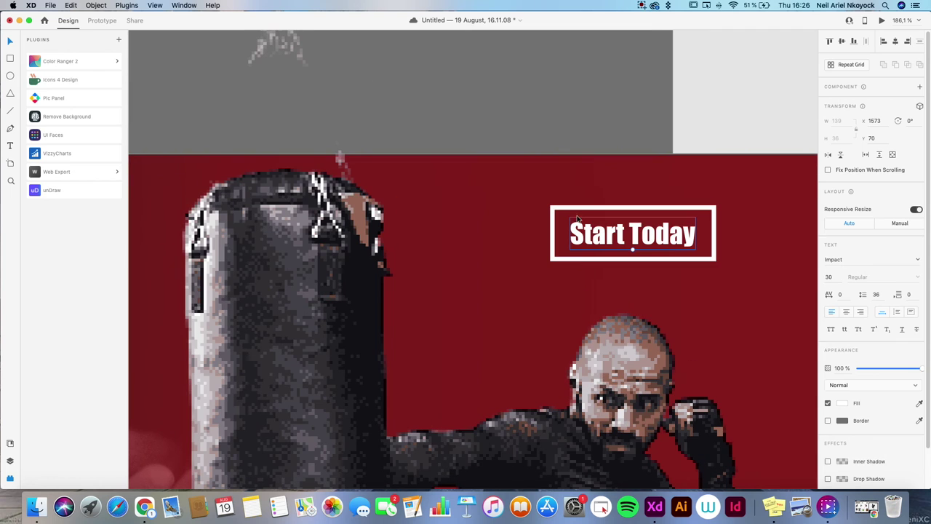
shift+click(573, 209)
key(super+g)
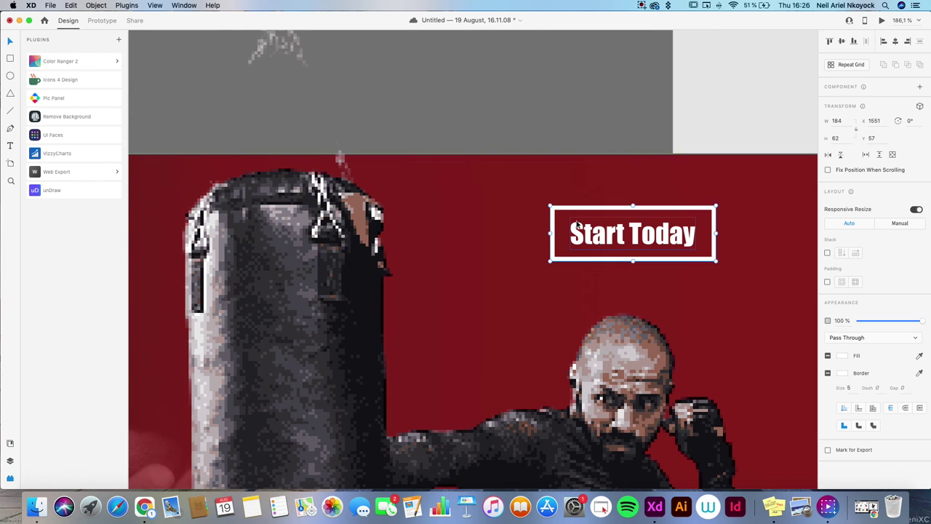
drag(595, 235, 595, 248)
scroll(595, 248, down, 5)
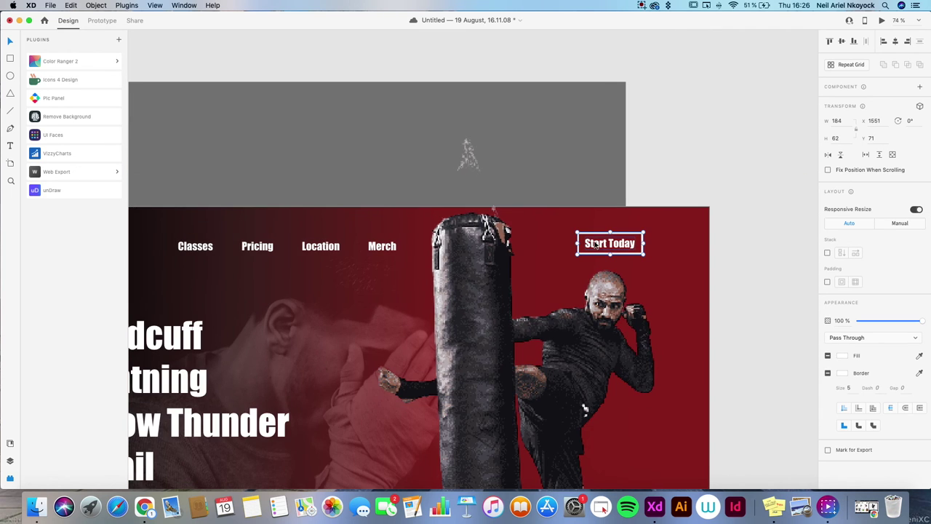
drag(597, 247, 596, 251)
- Set the opacity of the red "Start Today" button below the headline and the white one in the navigation row to 60%
scroll(597, 252, down, 4)
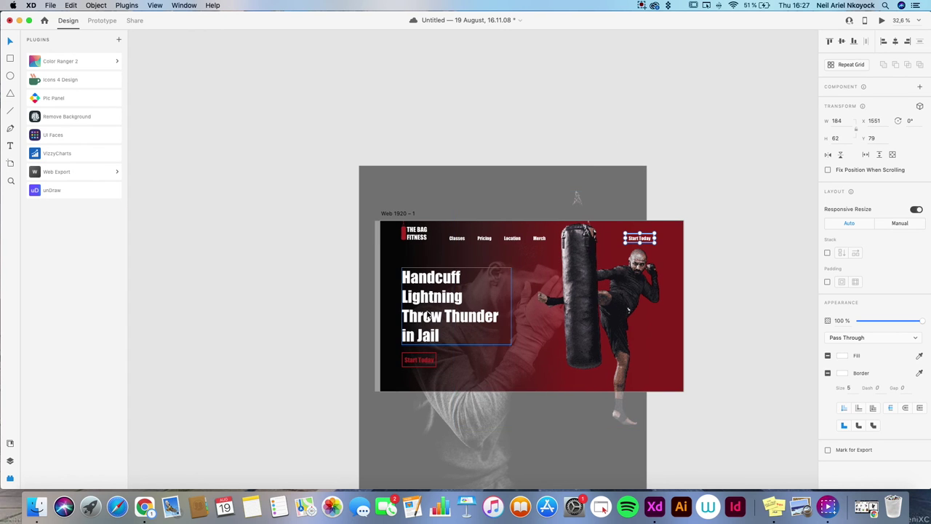
scroll(554, 257, up, 5)
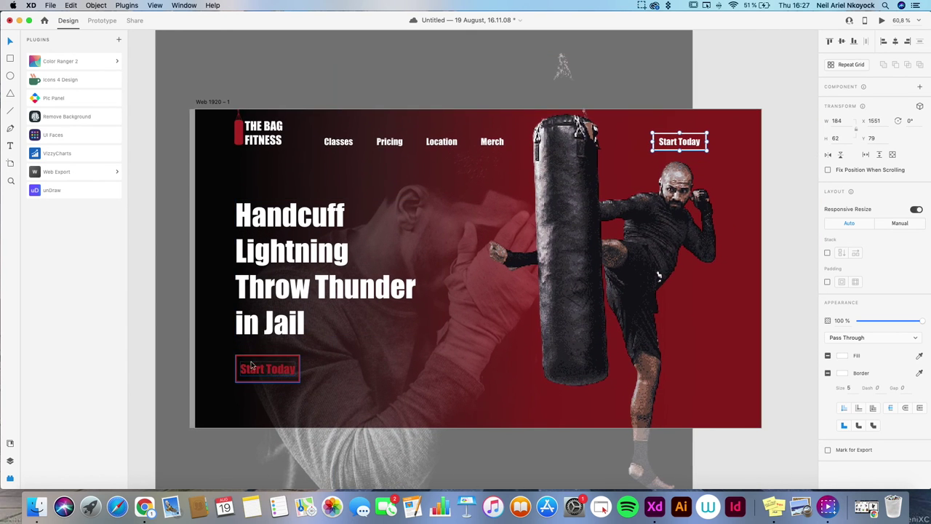
click(251, 366)
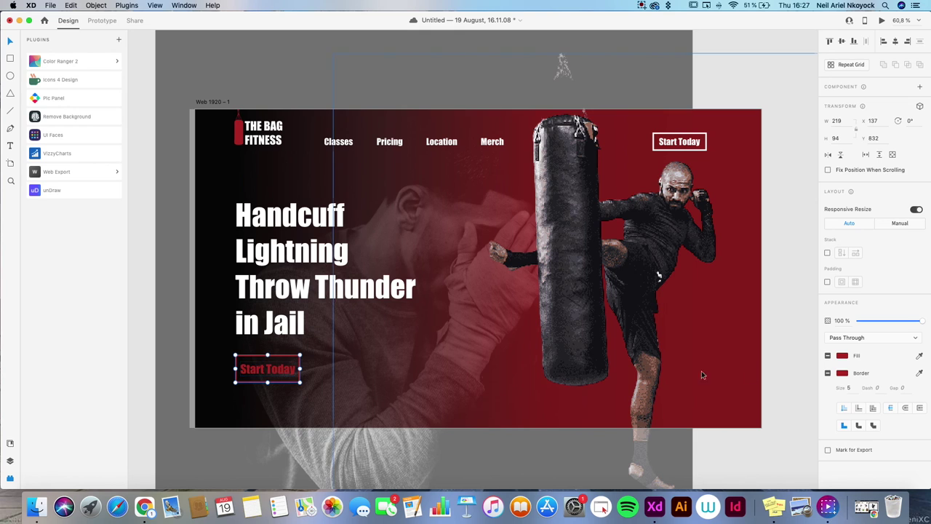
text(60)
key(Return)
click(677, 142)
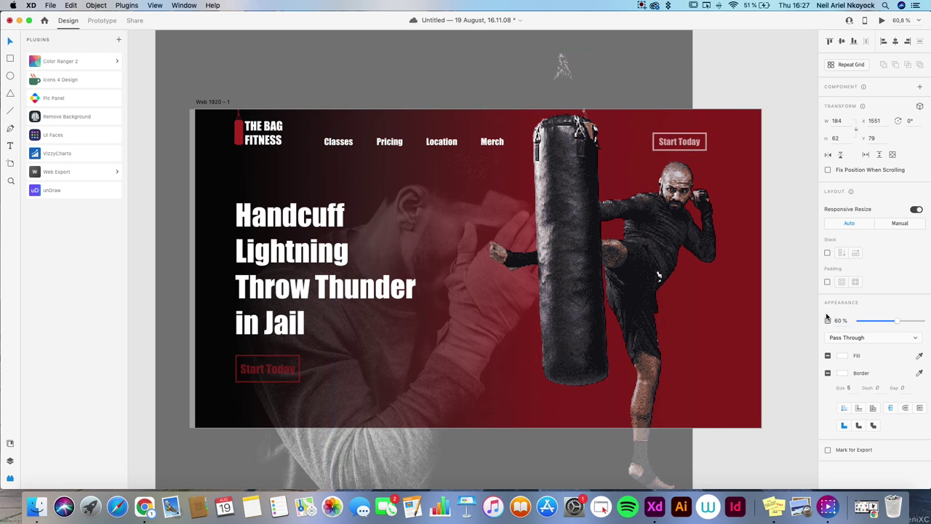
- Set the Merch, Location, Pricing and Classes links and the logo text together to 60% opacity
click(491, 145)
shift+click(431, 144)
shift+click(389, 141)
shift+click(338, 142)
shift+click(269, 138)
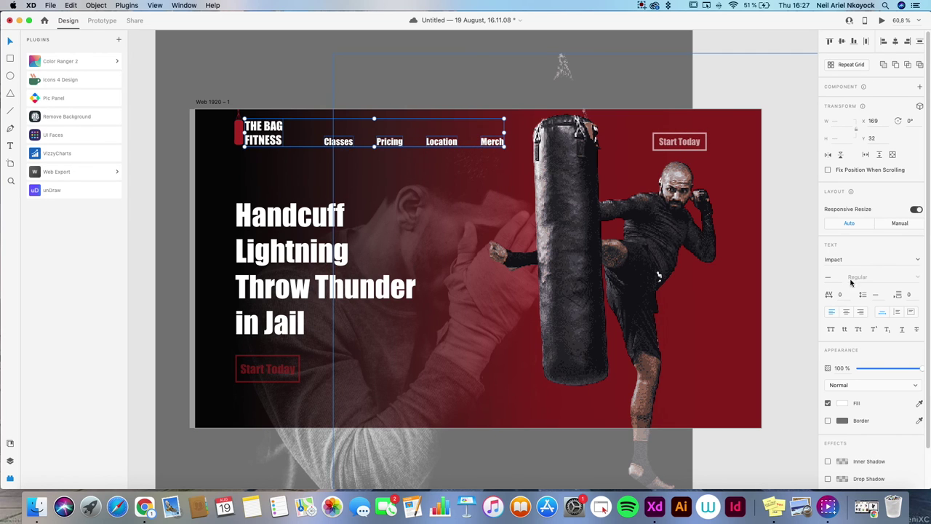
text(60)
key(Return)
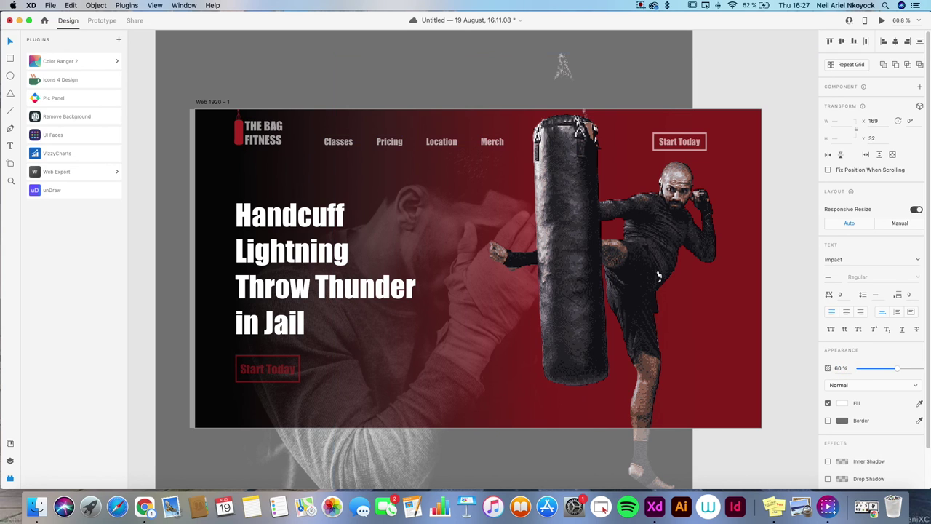
- Set the font size of the "Handcuff Lightning Throw Thunder in Jail" headline to 60
click(371, 286)
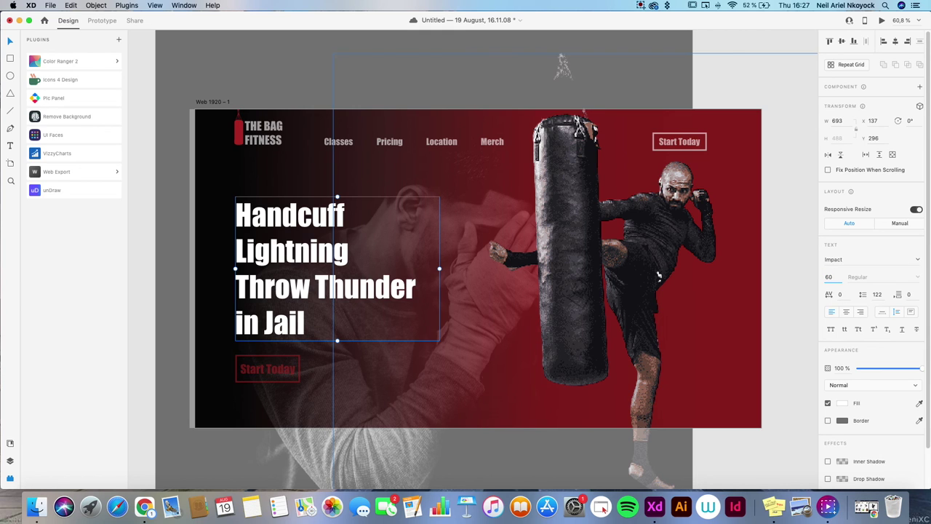
key(Return)
click(797, 154)
click(153, 153)
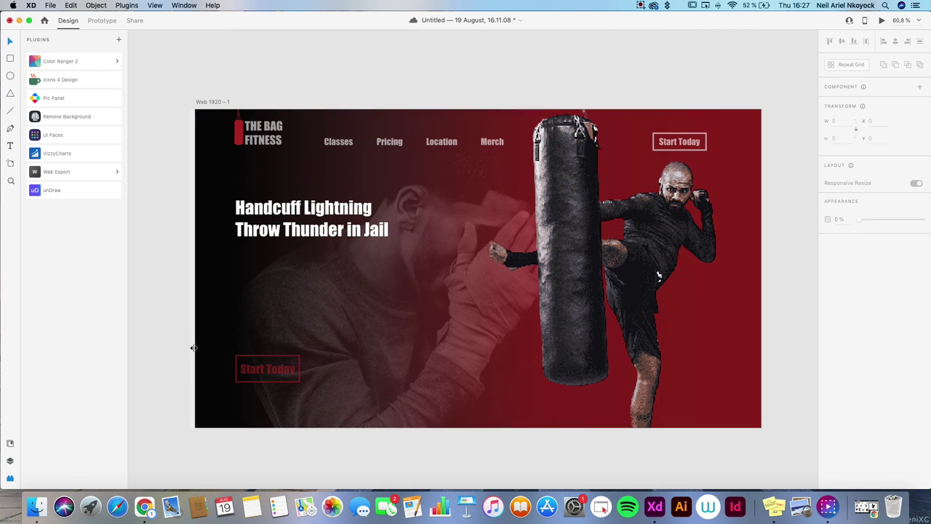
- Set the headline's font size to 100 and its opacity to 60%, and clear the selection
scroll(166, 281, down, 1)
click(258, 246)
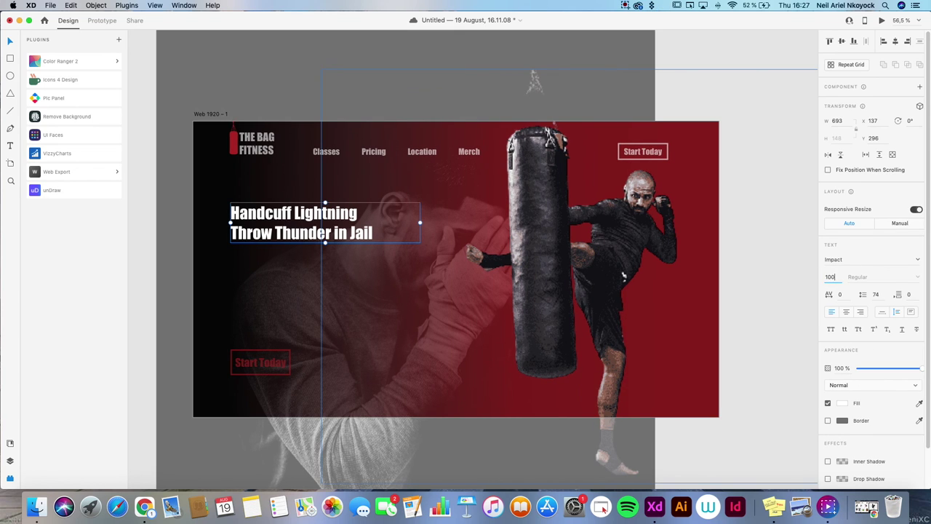
key(Return)
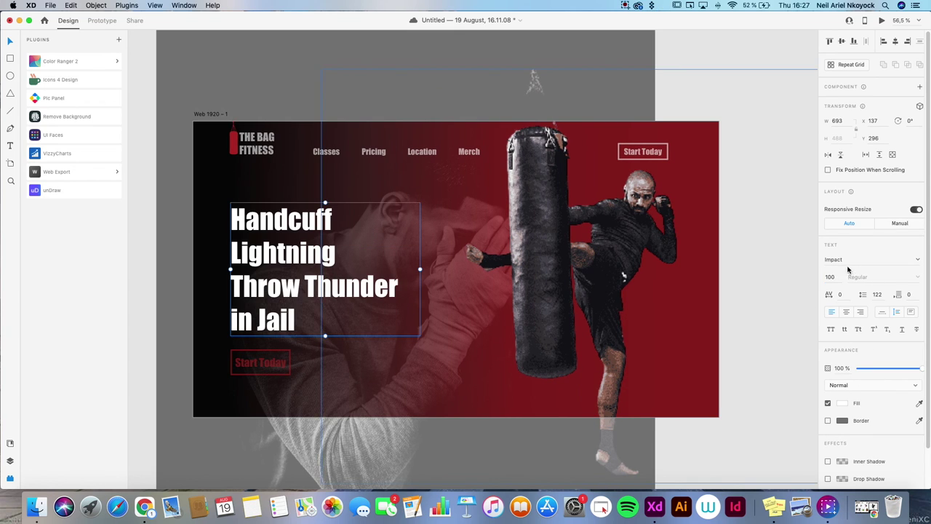
key(Return)
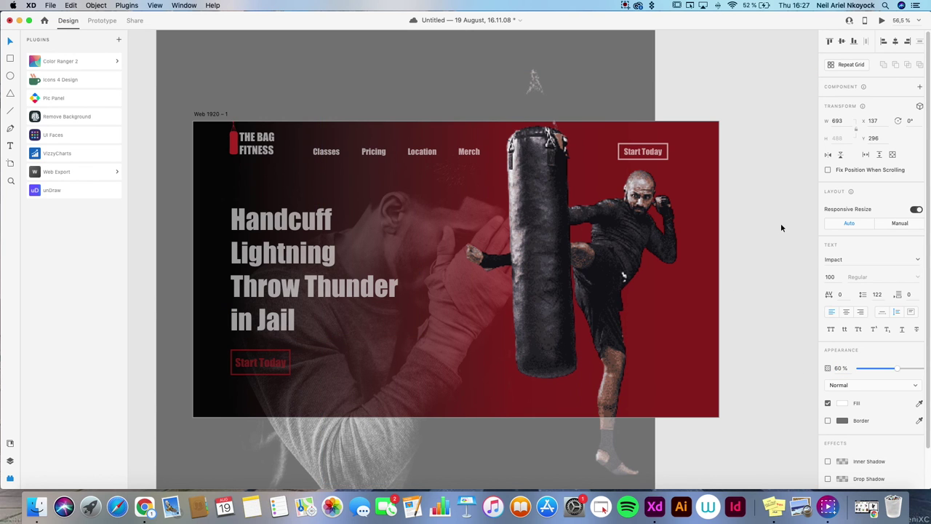
click(776, 229)
click(729, 53)
key(super+0)
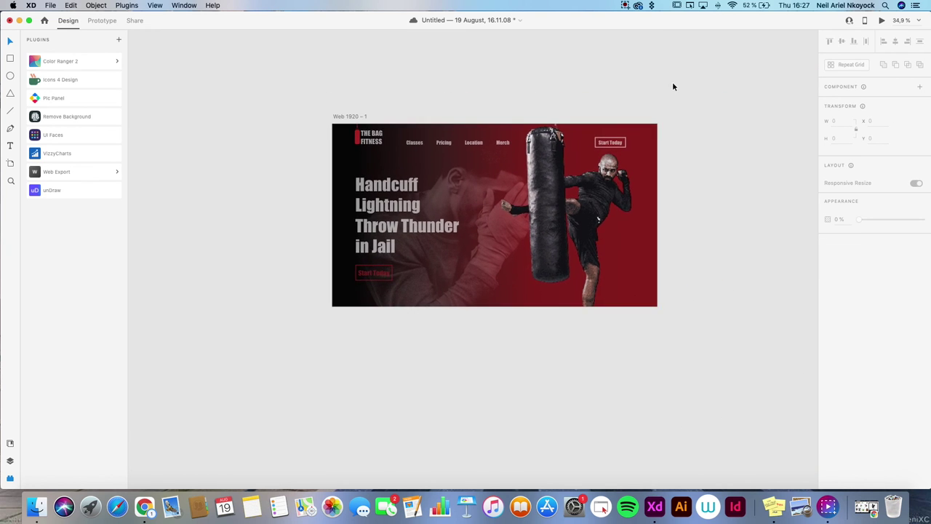
scroll(673, 87, up, 2)
scroll(673, 87, down, 1)
scroll(672, 87, left, 2)
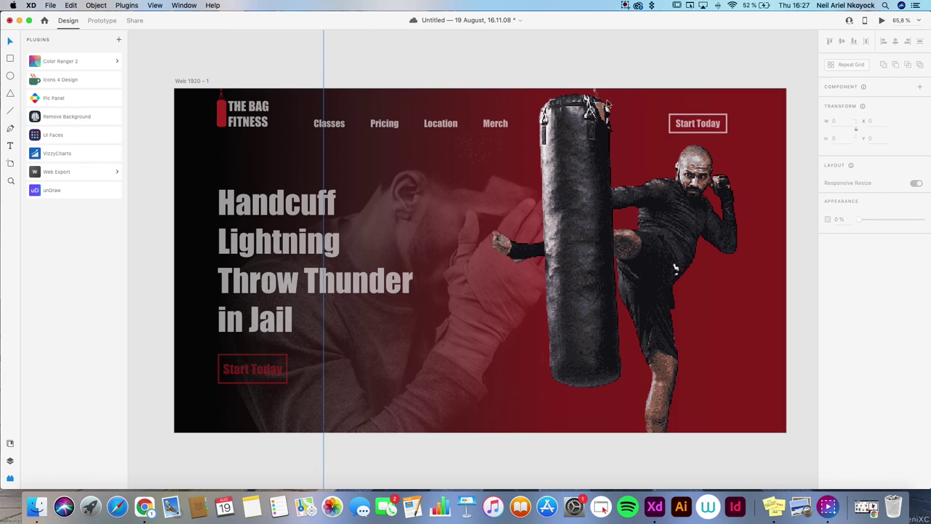
click(623, 5)
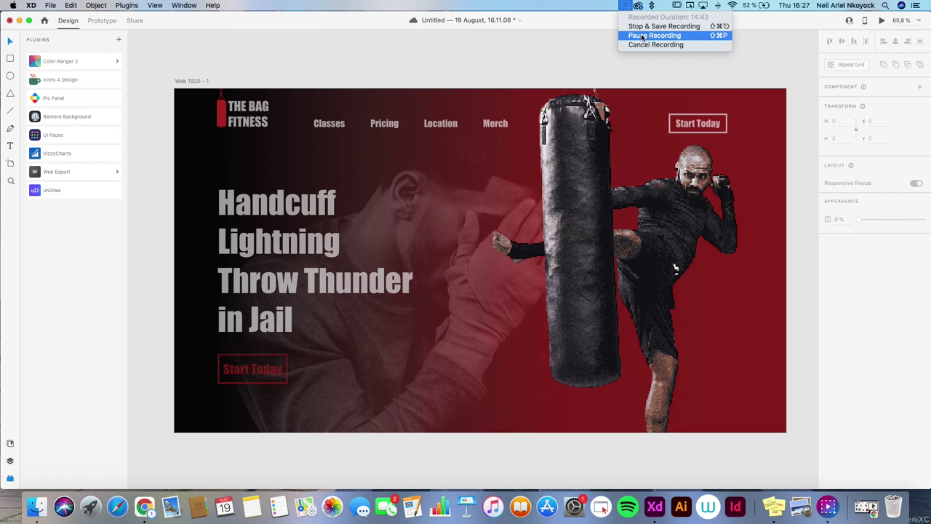
click(647, 24)
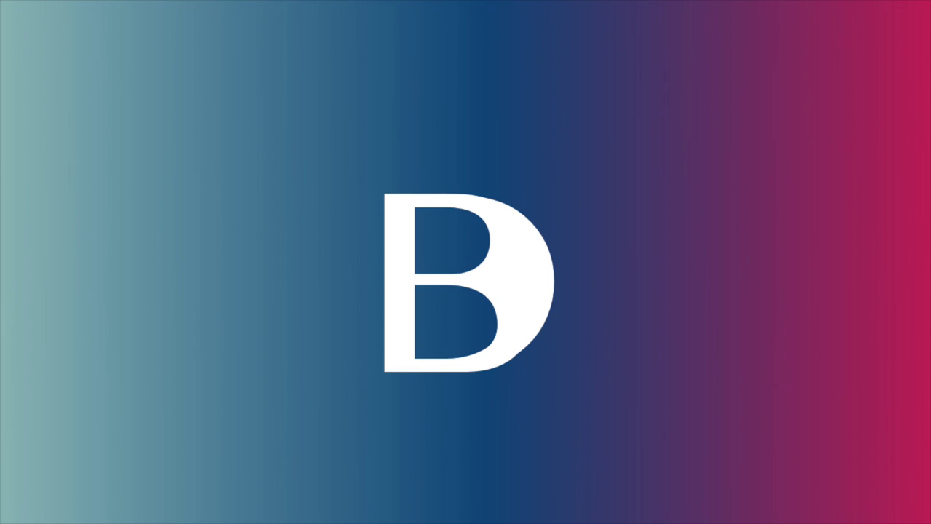